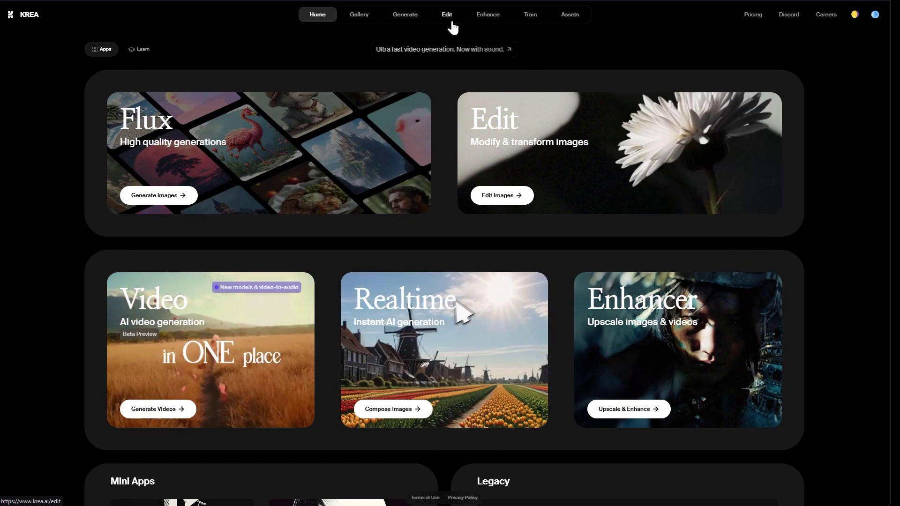
Step: In the Flux image generator, reopen the earlier Red Laser Castle session
{"action": "mouse_move", "coordinate": [362, 24]}
{"action": "mouse_move", "coordinate": [406, 24]}
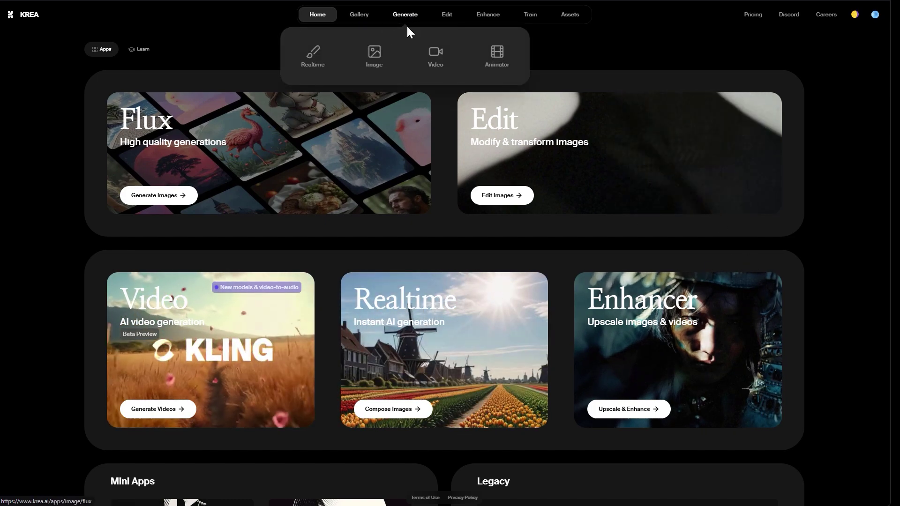
{"action": "left_click", "coordinate": [375, 64]}
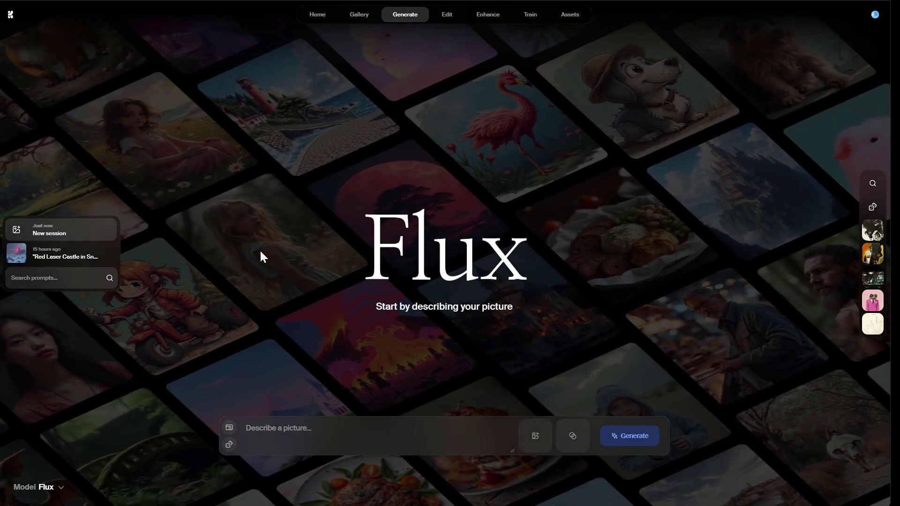
{"action": "left_click", "coordinate": [61, 259]}
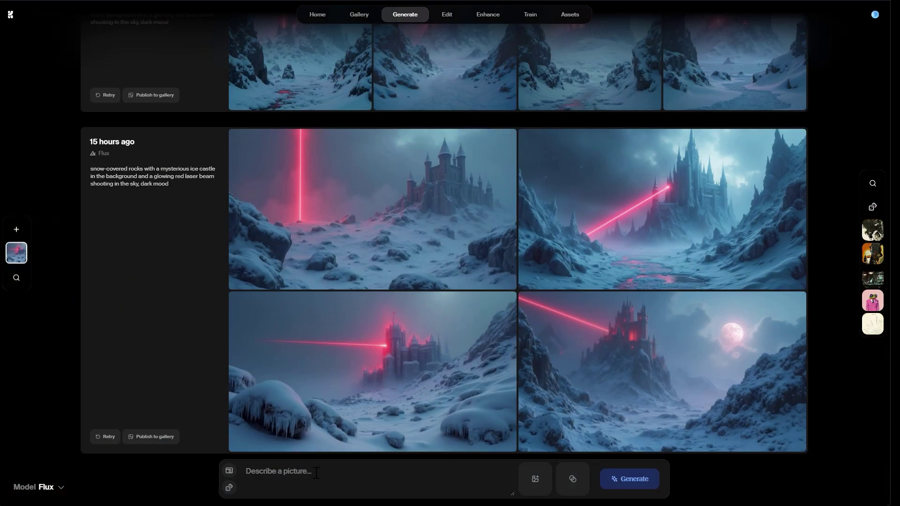
Step: Review the available aspect ratios and image models for the snowy castle images
{"action": "left_click", "coordinate": [229, 472]}
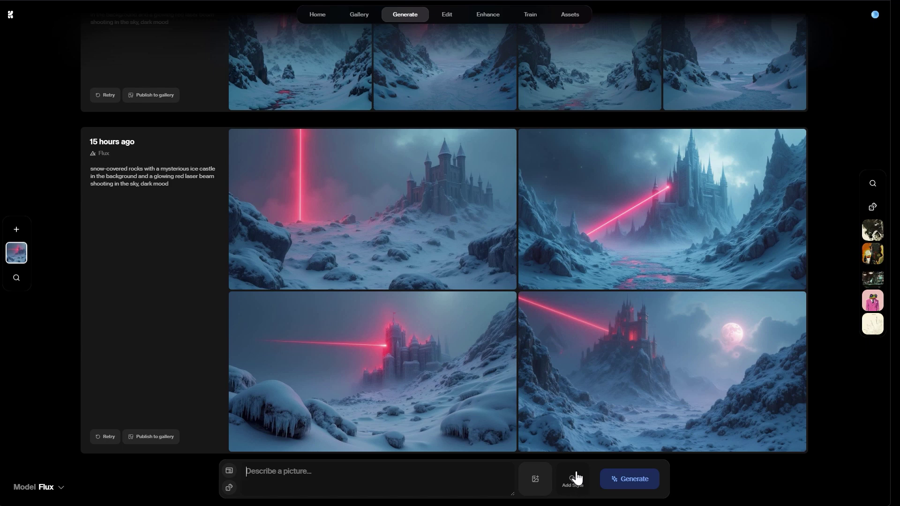
{"action": "left_click", "coordinate": [47, 488]}
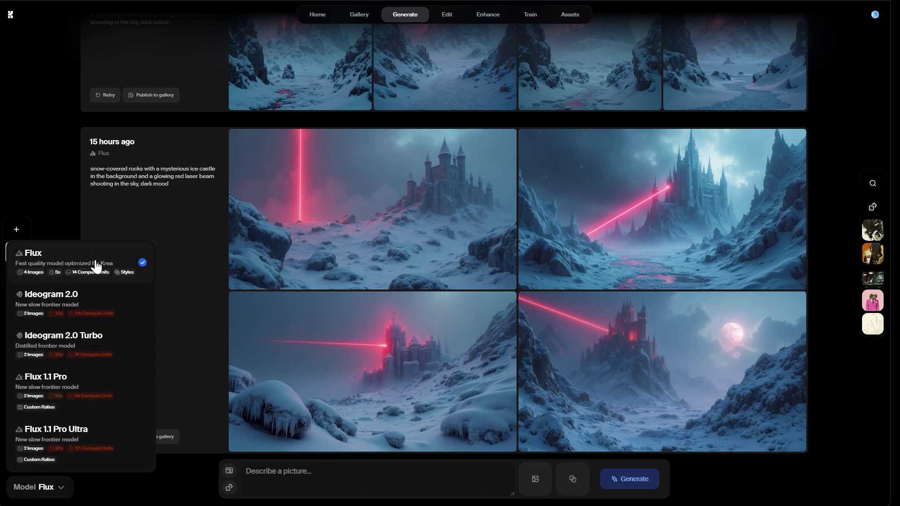
{"action": "left_click", "coordinate": [37, 278]}
{"action": "mouse_move", "coordinate": [379, 226]}
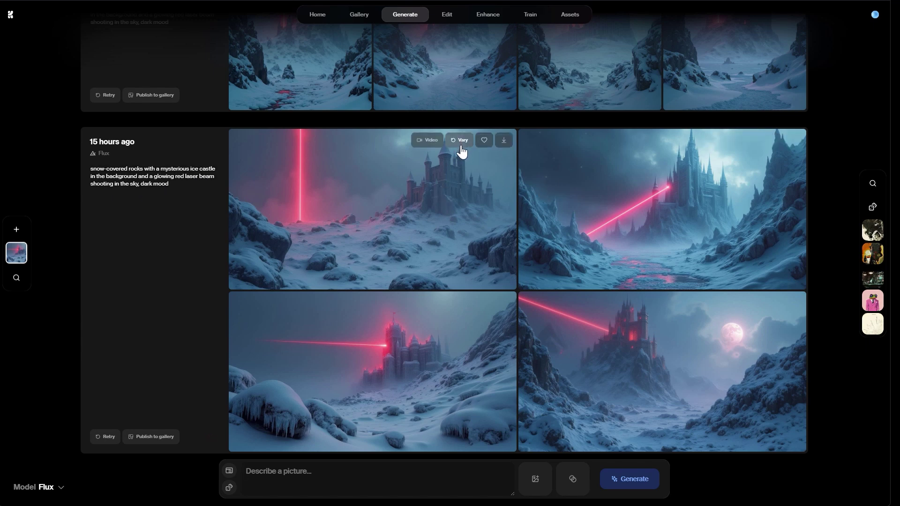
{"action": "left_click", "coordinate": [462, 141]}
{"action": "mouse_move", "coordinate": [407, 15]}
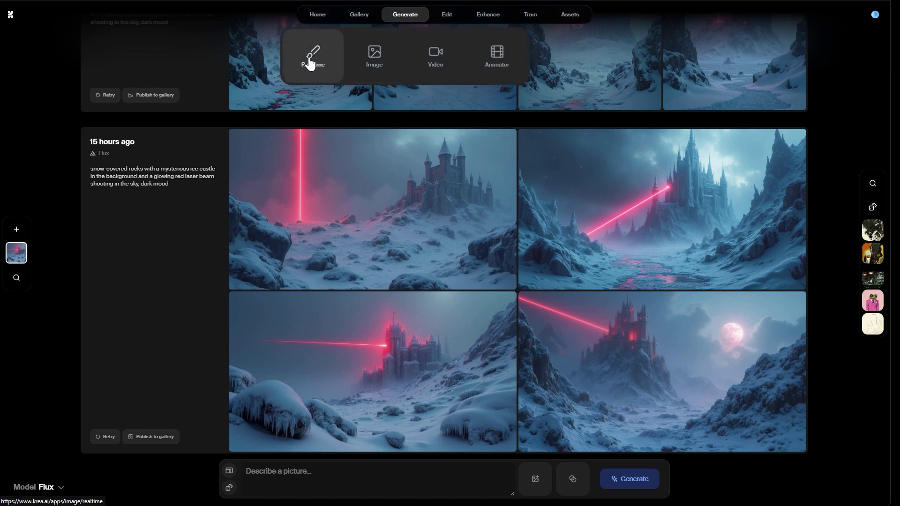
Step: Open the Realtime canvas, cycle its aspect ratio back to landscape 3:2, and view model styles
{"action": "left_click", "coordinate": [310, 65]}
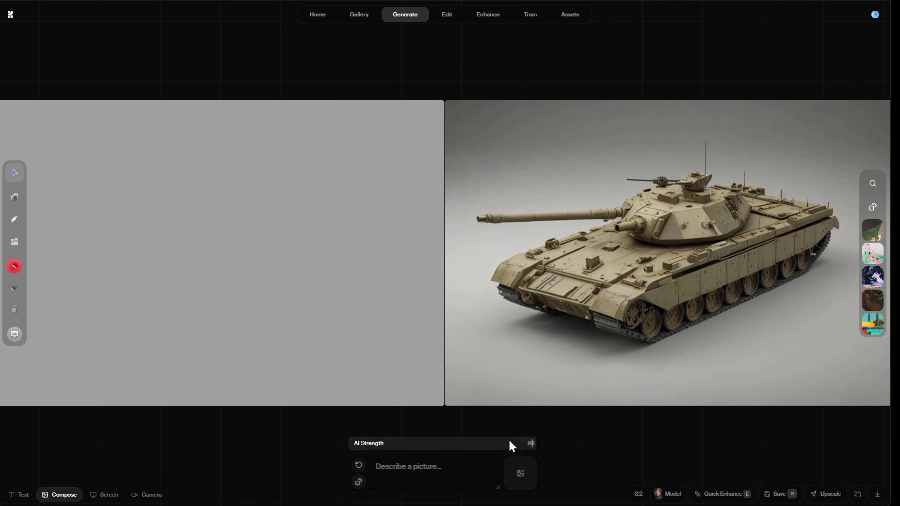
{"action": "left_click", "coordinate": [640, 494]}
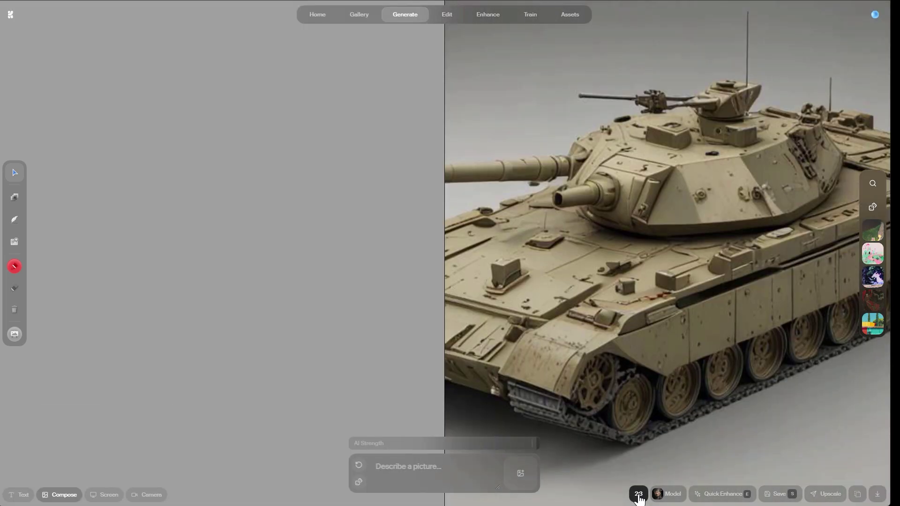
{"action": "left_click", "coordinate": [639, 494]}
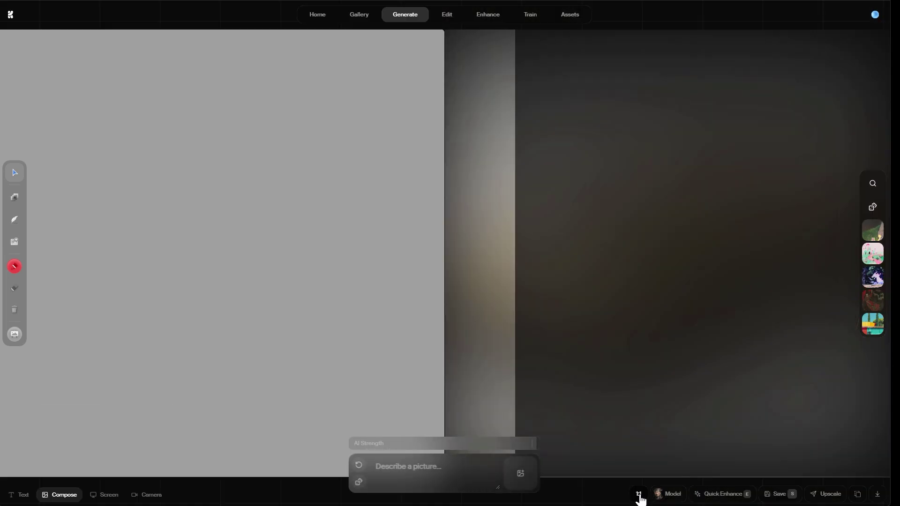
{"action": "left_click", "coordinate": [639, 495]}
{"action": "left_click", "coordinate": [674, 495]}
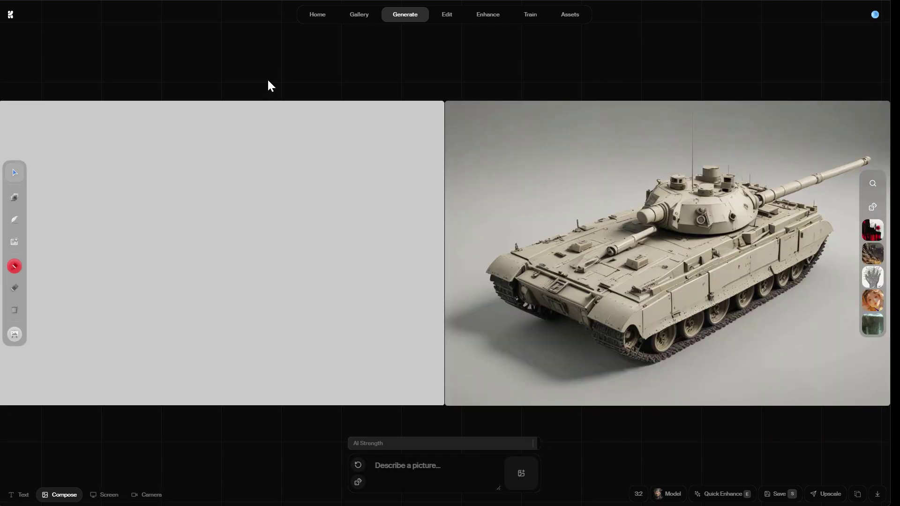
Step: Darken the canvas background grey and cycle through four tank variations
{"action": "left_click", "coordinate": [14, 337]}
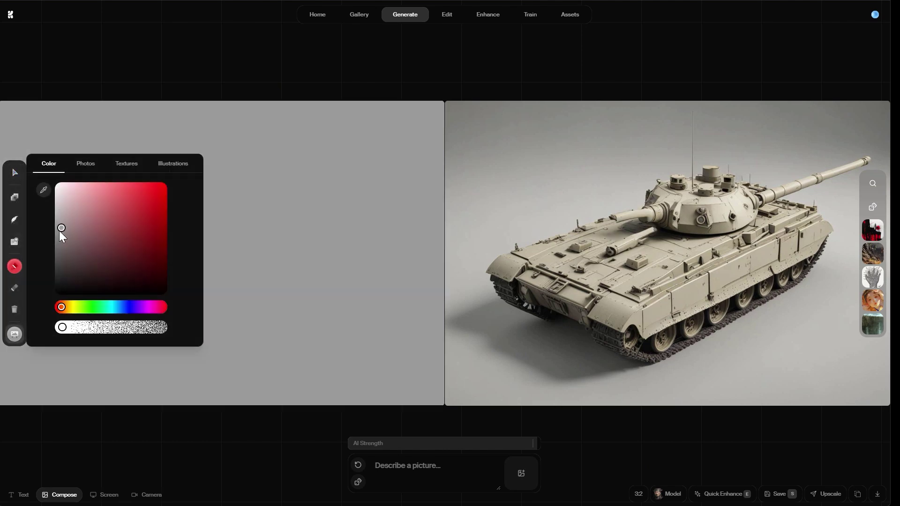
{"action": "mouse_move", "coordinate": [59, 232]}
{"action": "left_mouse_down"}
{"action": "mouse_move", "coordinate": [61, 260]}
{"action": "mouse_move", "coordinate": [61, 219]}
{"action": "left_mouse_up"}
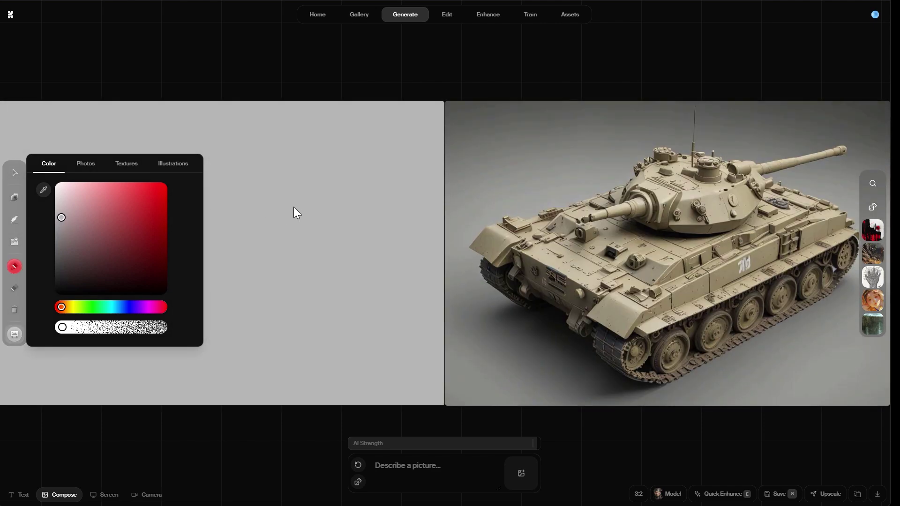
{"action": "left_click", "coordinate": [281, 211]}
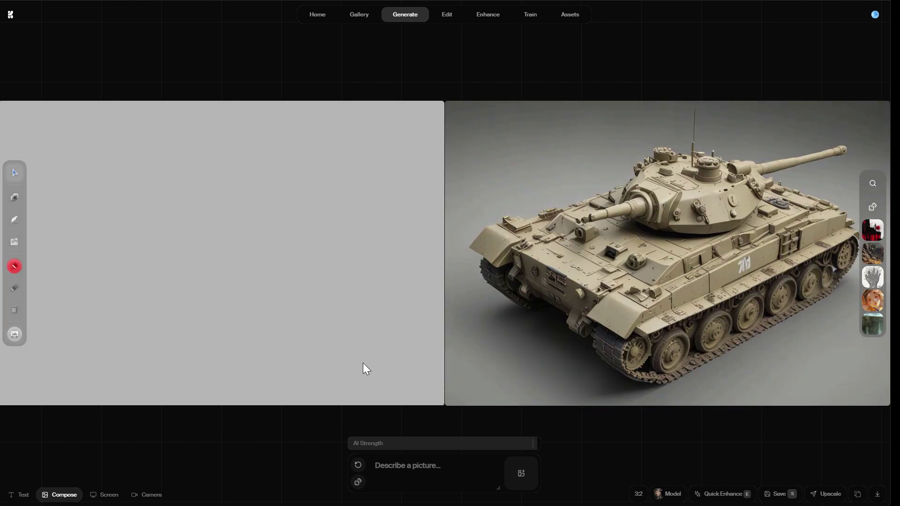
{"action": "left_click", "coordinate": [359, 468]}
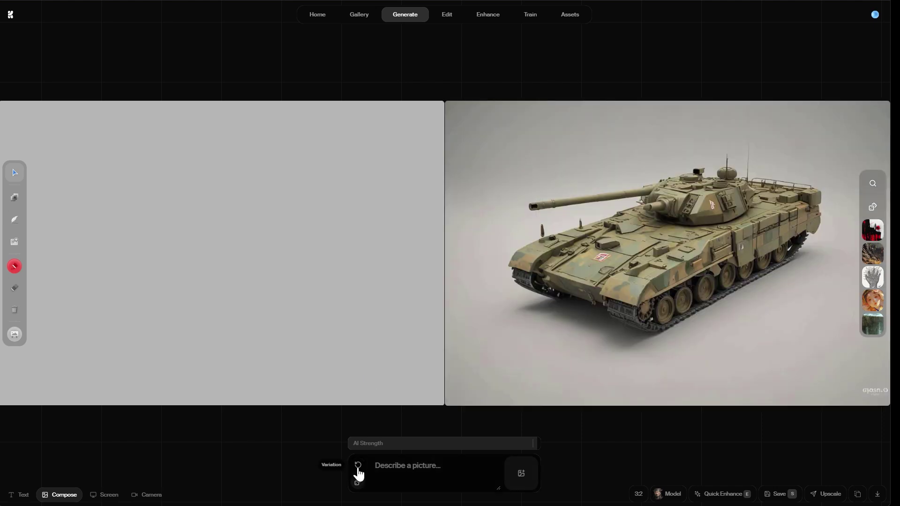
{"action": "left_click", "coordinate": [359, 470]}
{"action": "left_click", "coordinate": [357, 469]}
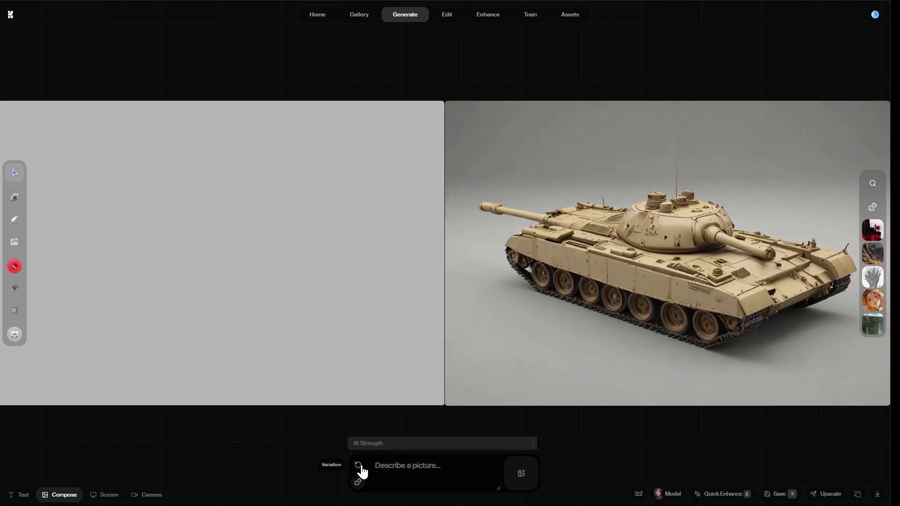
{"action": "left_click", "coordinate": [361, 469]}
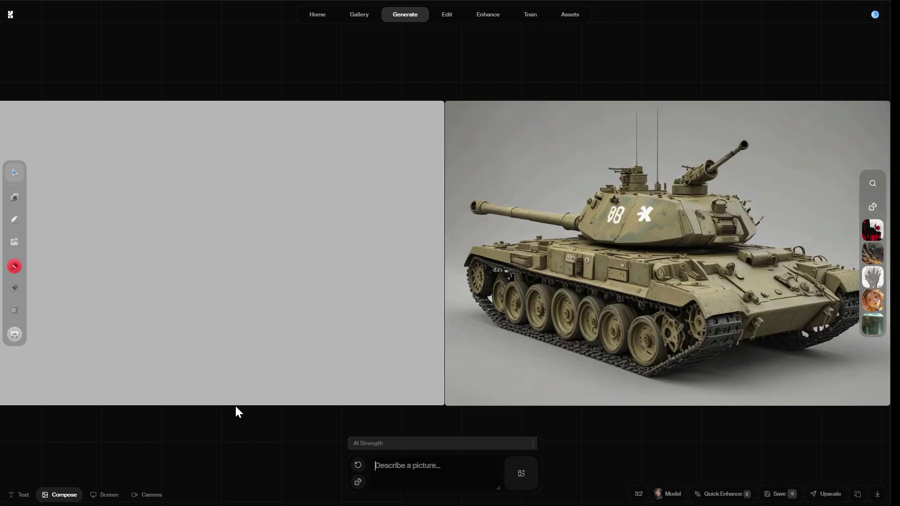
Step: Enter the prompt 'pink tank' and generate three pink tank variations
{"action": "type", "text": "pink"}
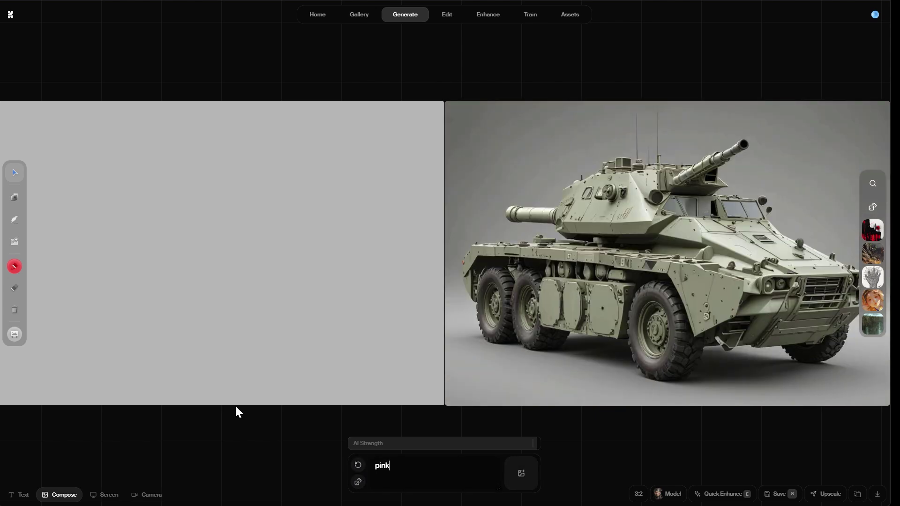
{"action": "type", "text": " tank"}
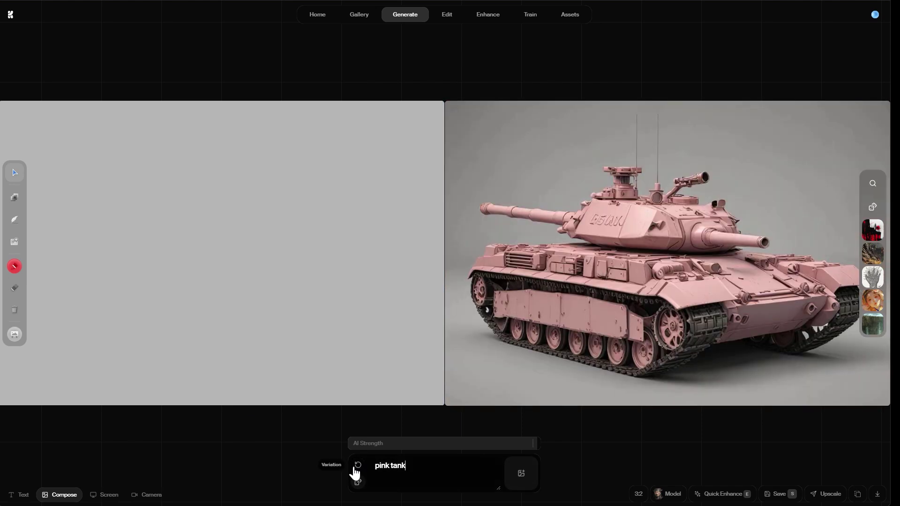
{"action": "left_click", "coordinate": [355, 468]}
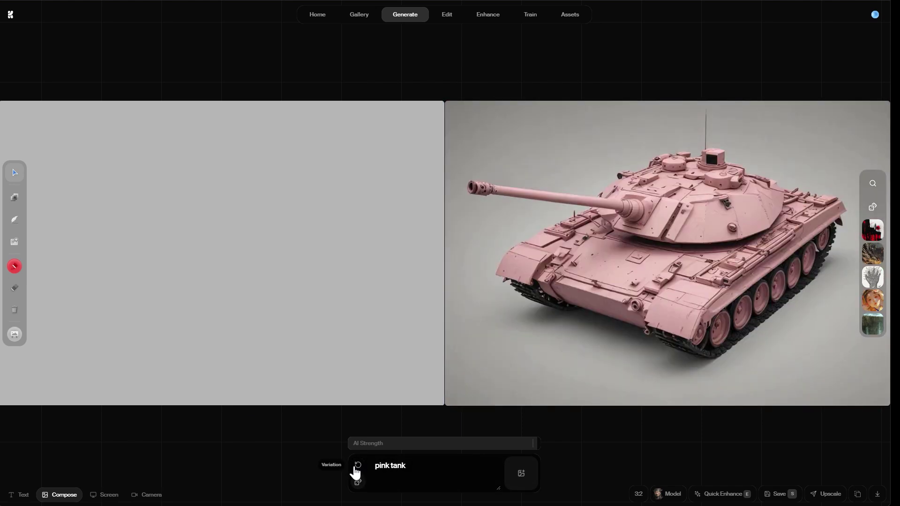
{"action": "left_click", "coordinate": [356, 470]}
{"action": "left_click", "coordinate": [357, 471]}
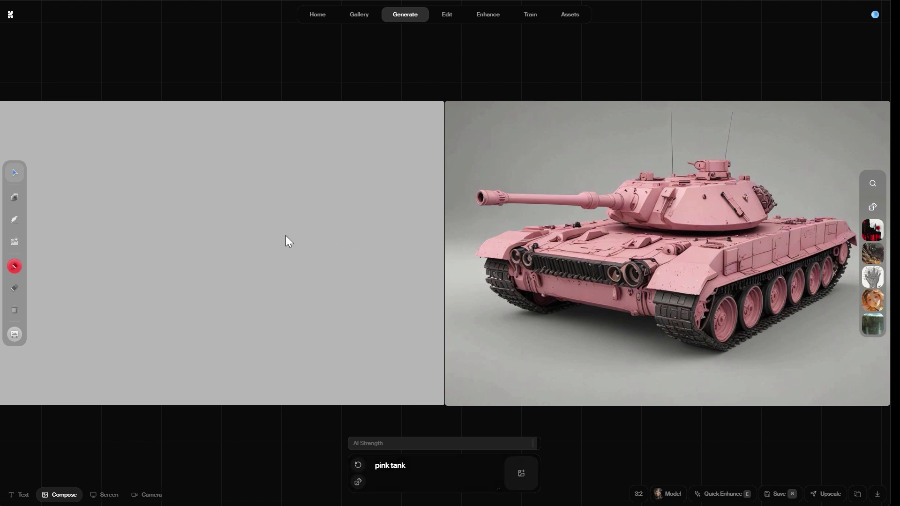
Step: Replace the prompt with the golden emerald-studded scarab description and generate two variations
{"action": "key", "text": "ctrl+a"}
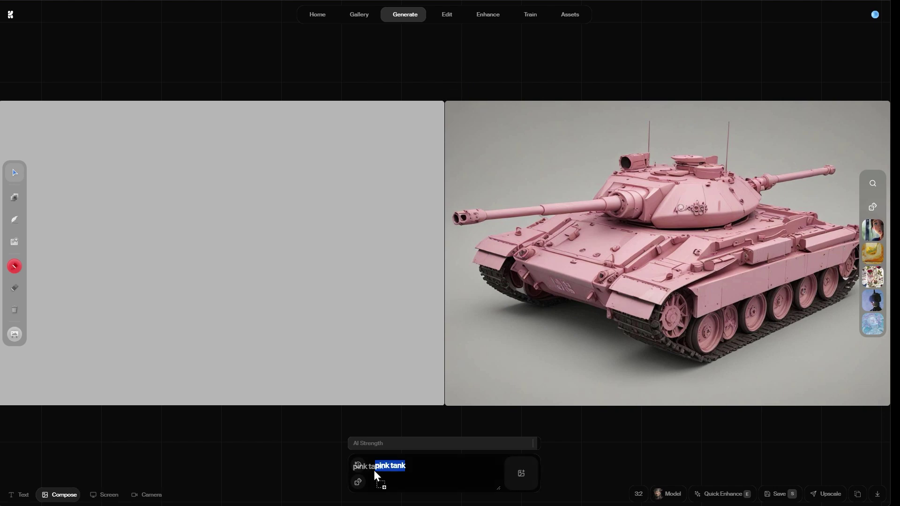
{"action": "double_click", "coordinate": [398, 466]}
{"action": "key", "text": "ctrl+a"}
{"action": "type", "text": "extremely detailed image of a golden scarab with emerald engravings and little diamonds, top view"}
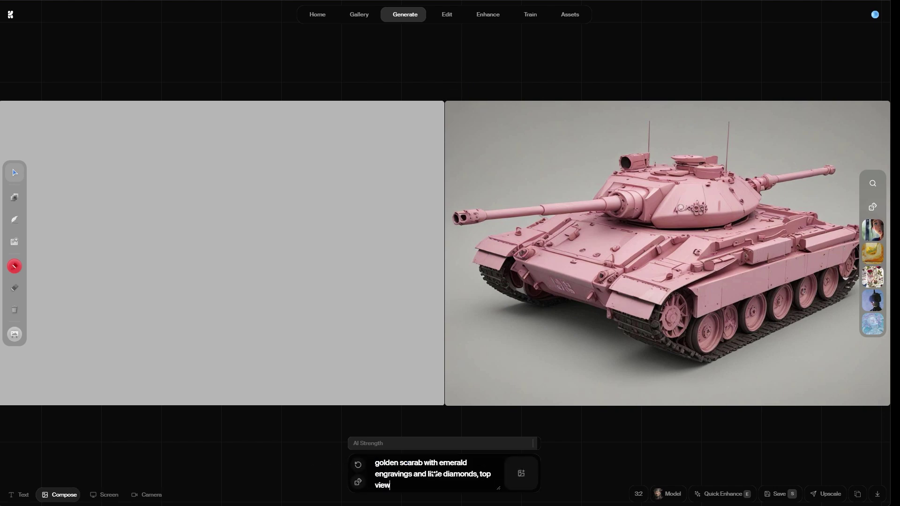
{"action": "left_click_drag", "start_coordinate": [498, 487], "coordinate": [528, 487]}
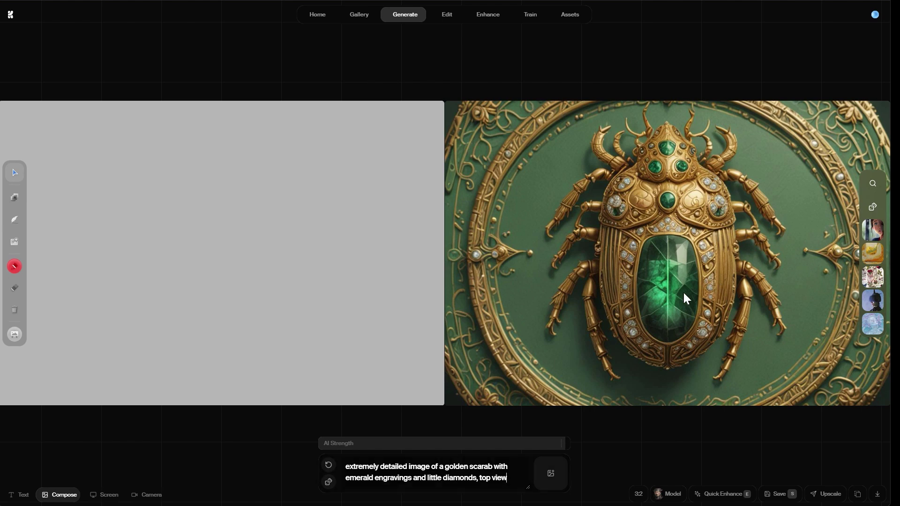
{"action": "left_click", "coordinate": [328, 465]}
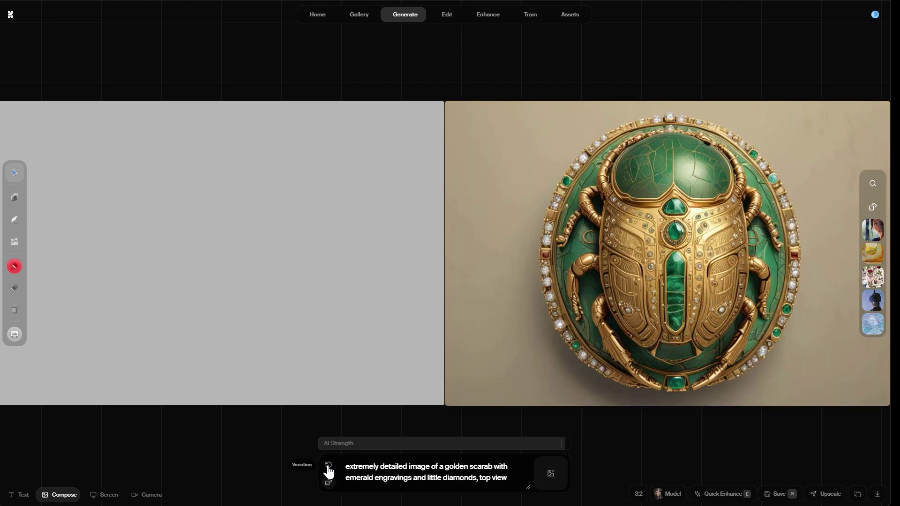
{"action": "left_click", "coordinate": [328, 467]}
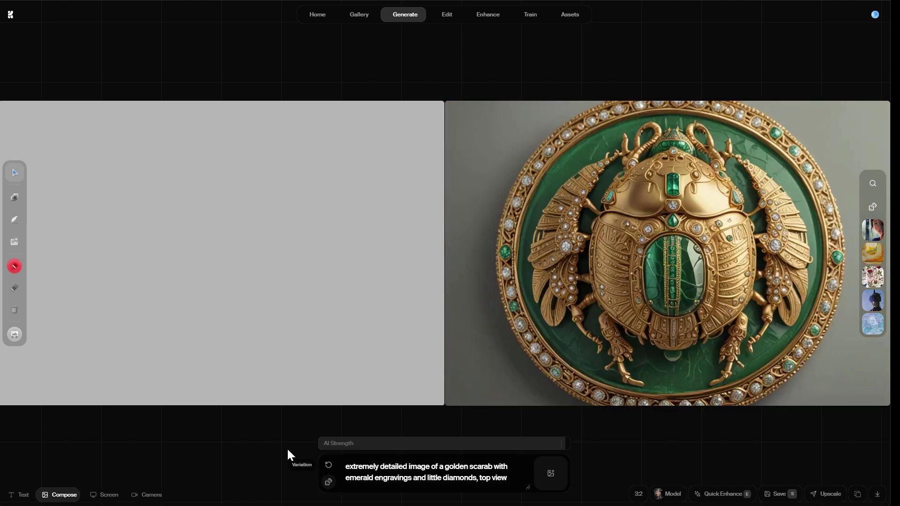
Step: Lighten the canvas background to pale grey and generate three more scarab variations
{"action": "left_click", "coordinate": [14, 334]}
{"action": "left_click_drag", "start_coordinate": [60, 213], "coordinate": [45, 204]}
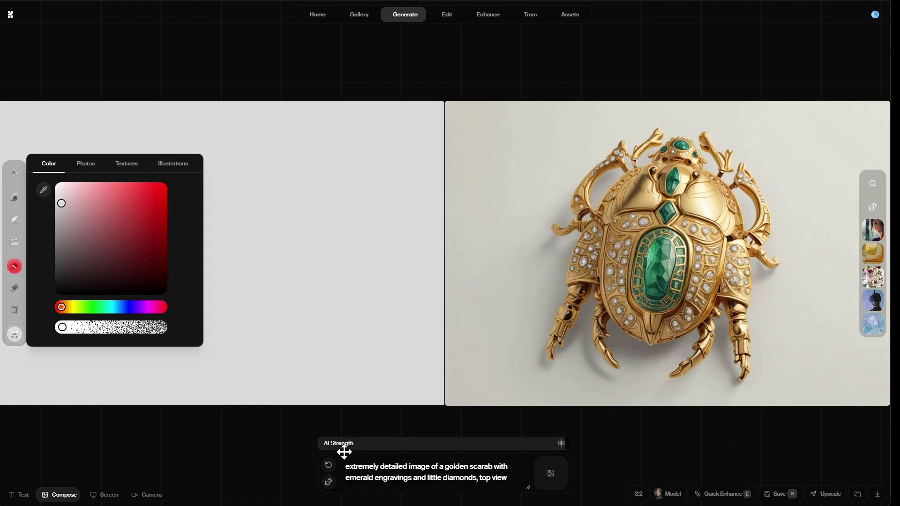
{"action": "left_click", "coordinate": [328, 466]}
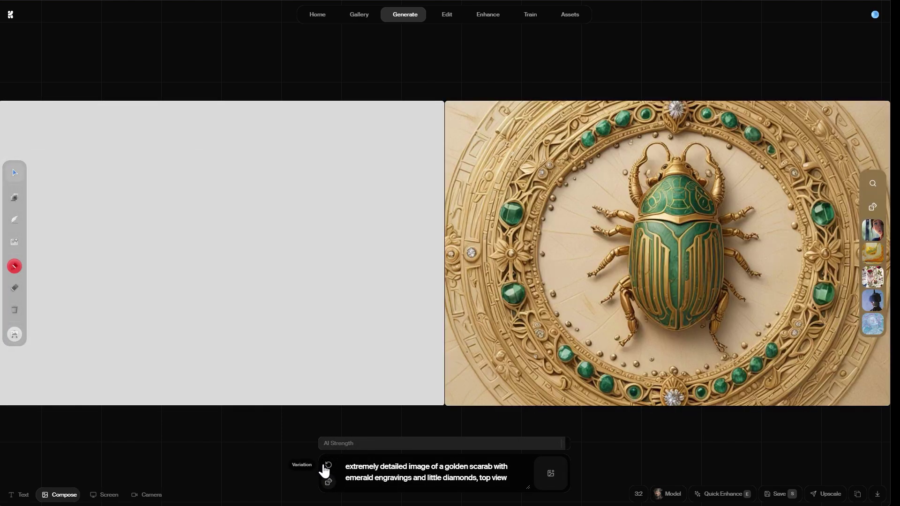
{"action": "left_click", "coordinate": [328, 467]}
{"action": "left_click", "coordinate": [328, 470]}
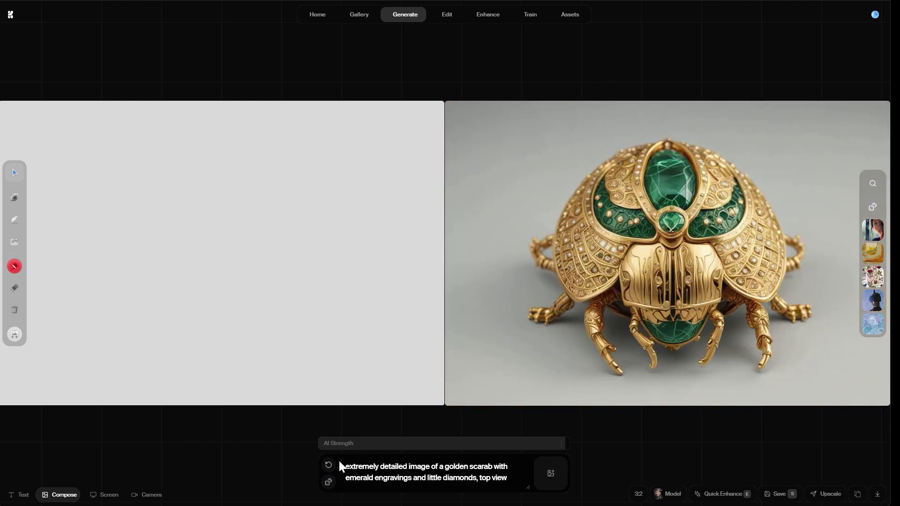
{"action": "left_click", "coordinate": [328, 469]}
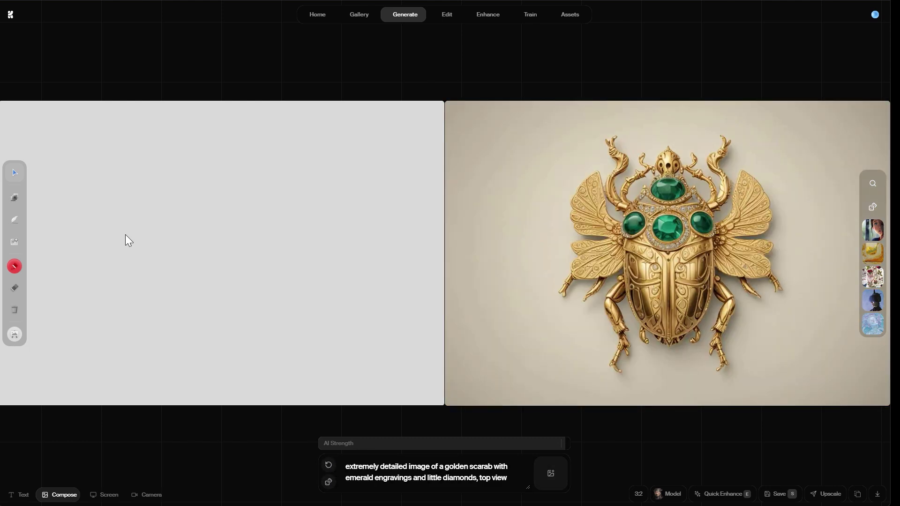
Step: Draw a large cyan circle and a smaller second circle above it
{"action": "left_click", "coordinate": [15, 200]}
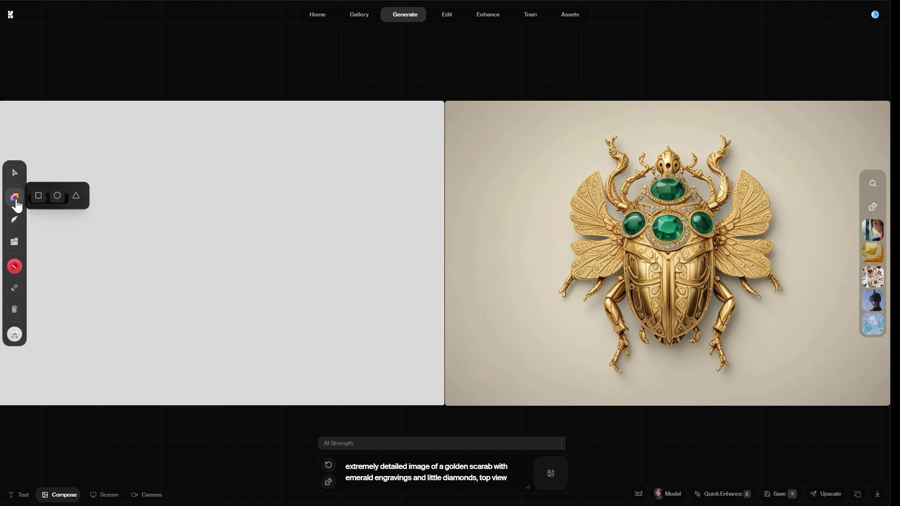
{"action": "left_click", "coordinate": [58, 195]}
{"action": "mouse_move", "coordinate": [159, 215]}
{"action": "left_mouse_down"}
{"action": "mouse_move", "coordinate": [288, 333]}
{"action": "mouse_move", "coordinate": [308, 364]}
{"action": "left_mouse_up"}
{"action": "left_click_drag", "start_coordinate": [234, 291], "coordinate": [230, 276]}
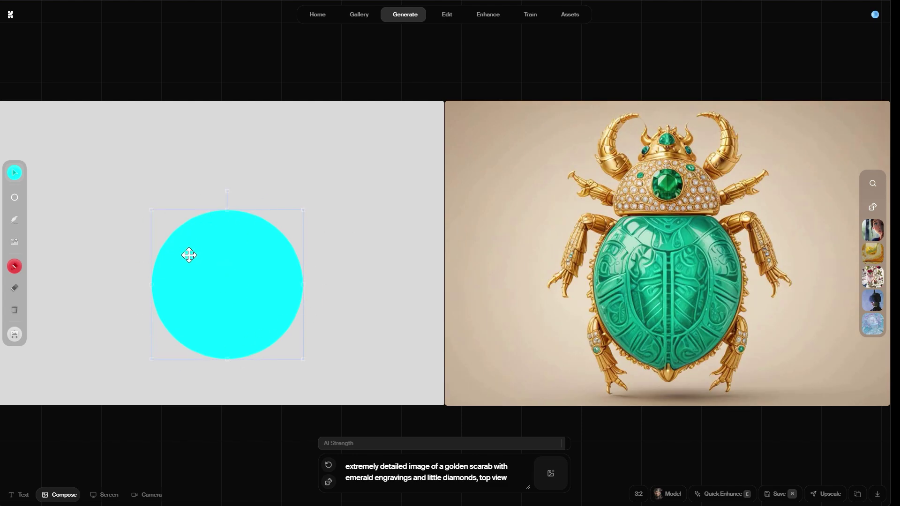
{"action": "left_click_drag", "start_coordinate": [230, 265], "coordinate": [233, 275]}
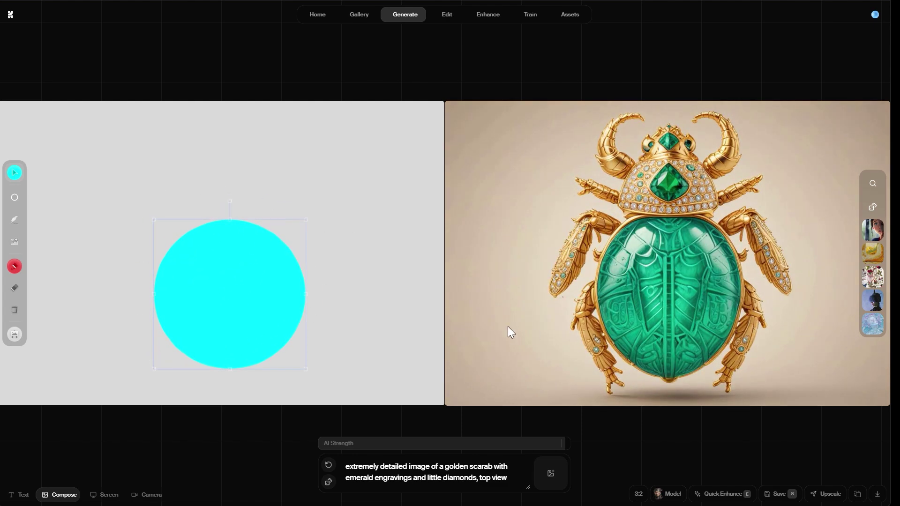
{"action": "left_click", "coordinate": [14, 202]}
{"action": "left_click_drag", "start_coordinate": [223, 160], "coordinate": [317, 254]}
{"action": "left_click_drag", "start_coordinate": [279, 197], "coordinate": [242, 182]}
Step: Recolour the top circle pink and position it above the cyan circle
{"action": "left_click", "coordinate": [15, 266]}
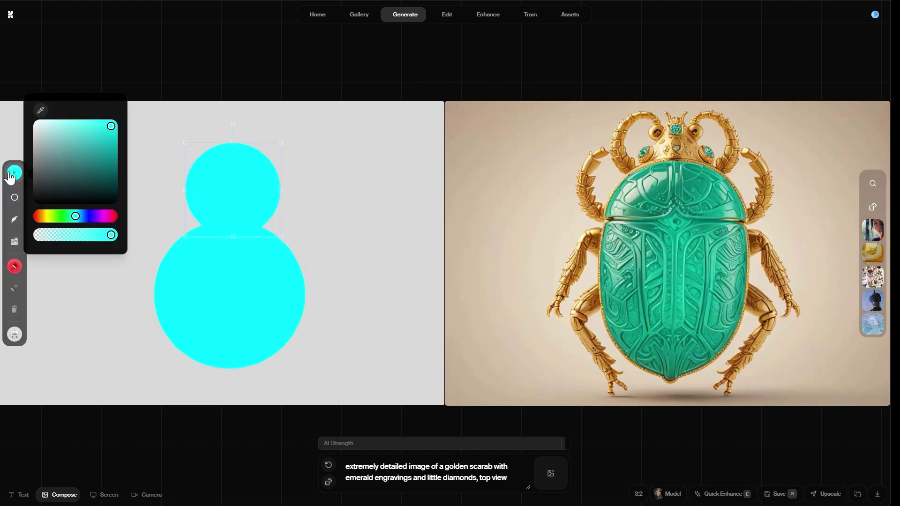
{"action": "left_click", "coordinate": [108, 216]}
{"action": "left_click_drag", "start_coordinate": [108, 220], "coordinate": [104, 217]}
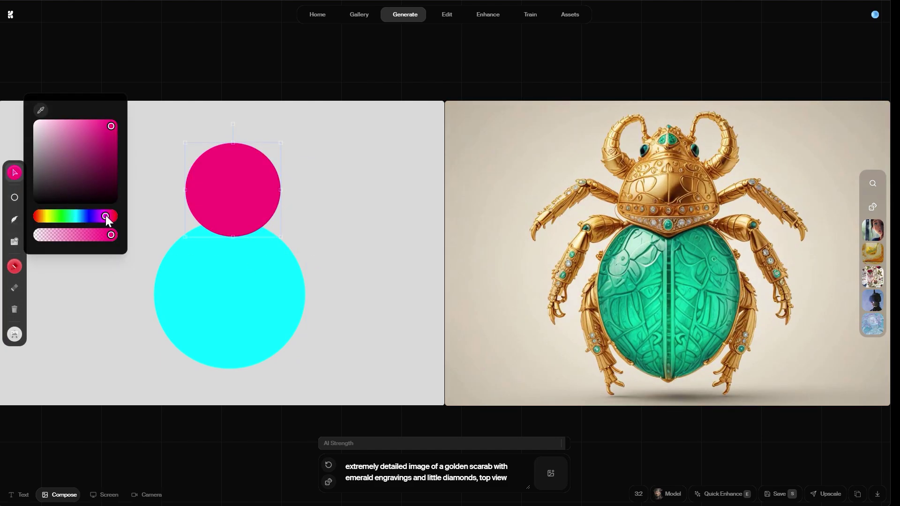
{"action": "left_click", "coordinate": [249, 200]}
{"action": "left_click_drag", "start_coordinate": [249, 199], "coordinate": [242, 196]}
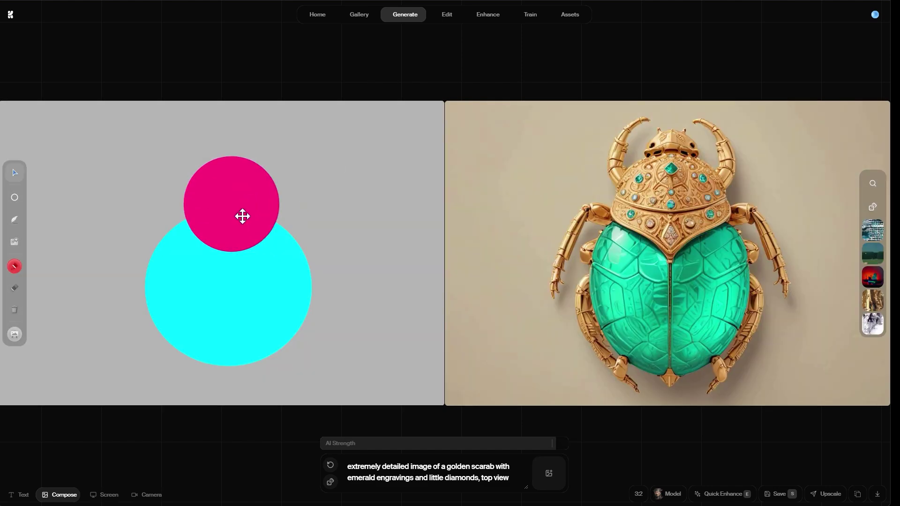
{"action": "mouse_move", "coordinate": [242, 216]}
{"action": "left_mouse_down"}
{"action": "mouse_move", "coordinate": [243, 192]}
{"action": "mouse_move", "coordinate": [227, 216]}
{"action": "mouse_move", "coordinate": [235, 227]}
{"action": "mouse_move", "coordinate": [235, 211]}
{"action": "mouse_move", "coordinate": [244, 227]}
{"action": "left_mouse_up"}
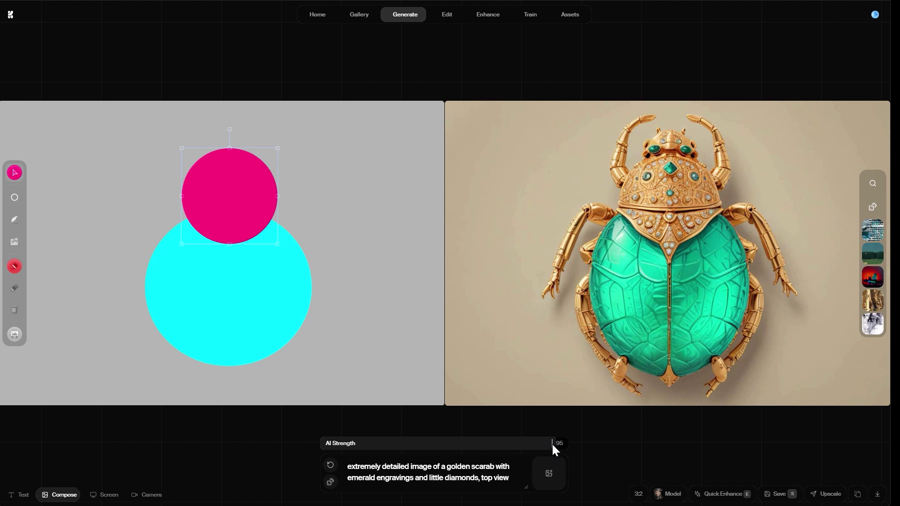
Step: Set AI Strength to 88 and fine-tune the positions of both circles
{"action": "left_click_drag", "start_coordinate": [552, 443], "coordinate": [499, 444]}
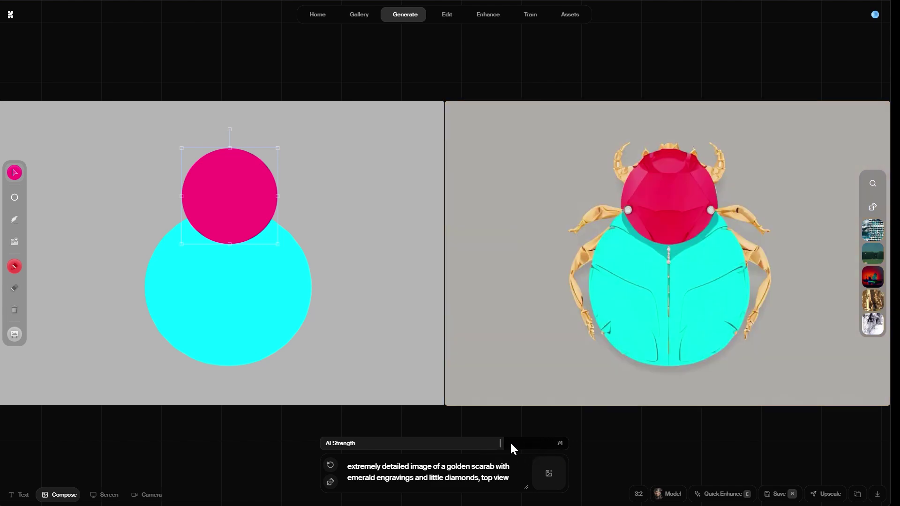
{"action": "mouse_move", "coordinate": [236, 210]}
{"action": "left_mouse_down"}
{"action": "mouse_move", "coordinate": [227, 199]}
{"action": "mouse_move", "coordinate": [225, 217]}
{"action": "left_mouse_up"}
{"action": "left_click_drag", "start_coordinate": [500, 443], "coordinate": [535, 443]}
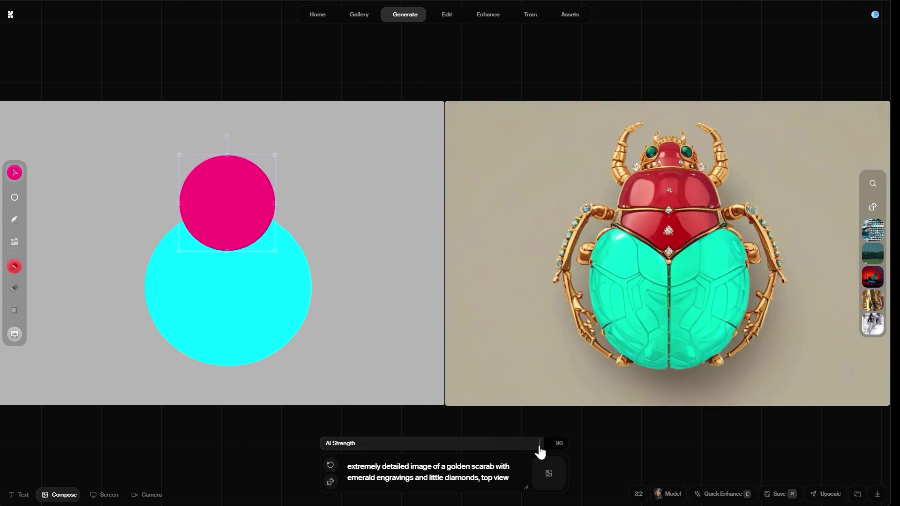
{"action": "left_click_drag", "start_coordinate": [536, 443], "coordinate": [535, 443]}
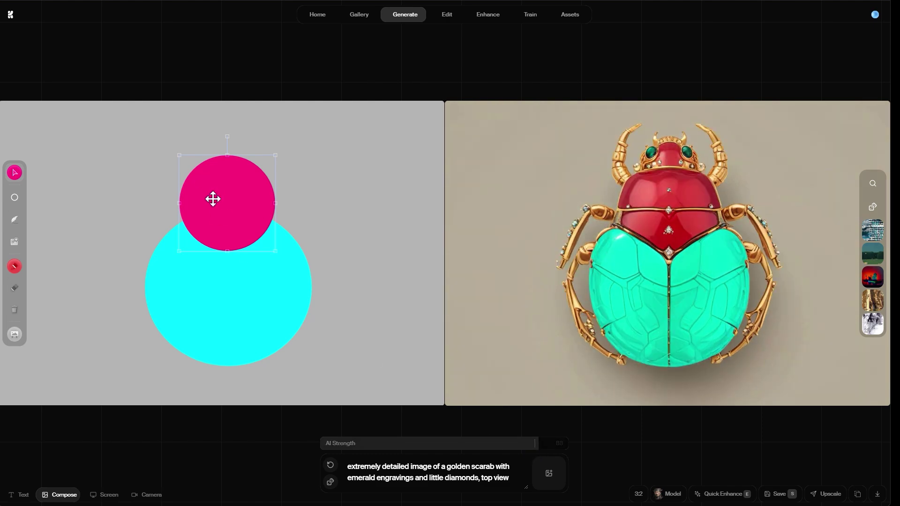
{"action": "left_click_drag", "start_coordinate": [215, 198], "coordinate": [245, 213]}
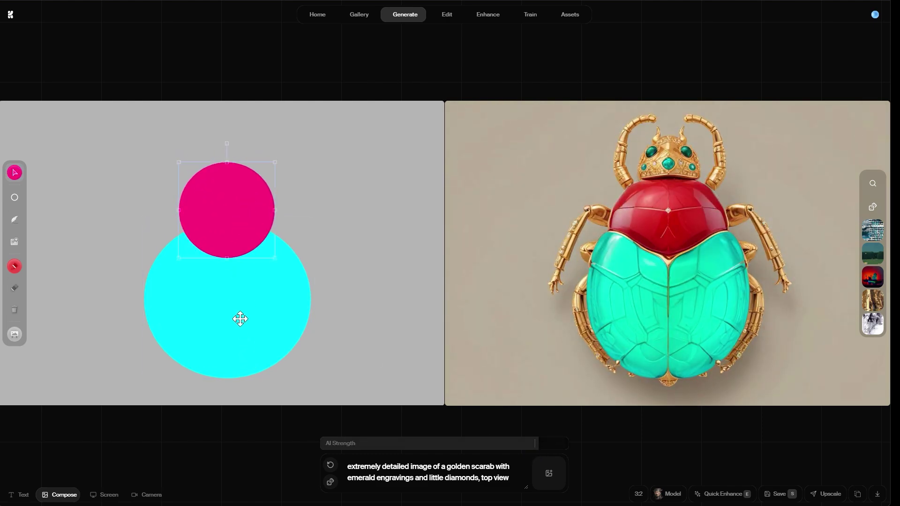
{"action": "left_click_drag", "start_coordinate": [239, 317], "coordinate": [239, 312]}
Step: Set the canvas background to dark grey and generate two new scarab variations
{"action": "left_click", "coordinate": [15, 335]}
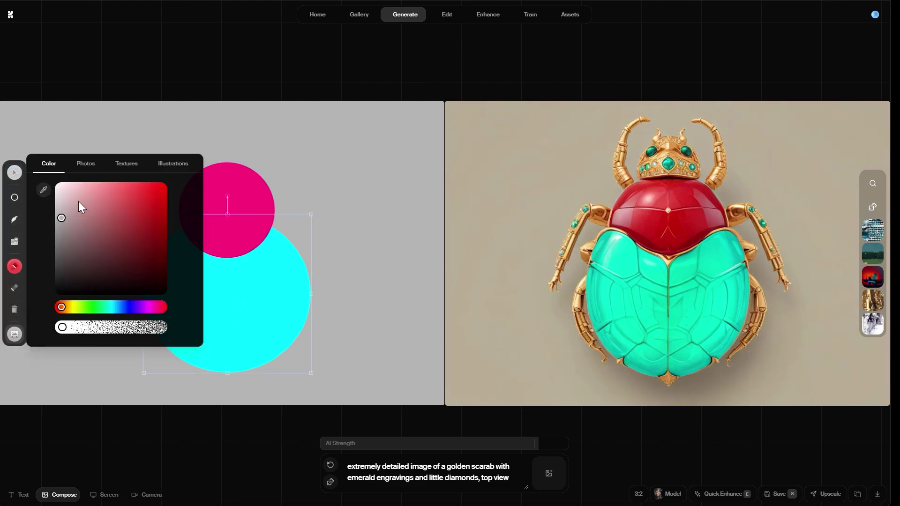
{"action": "left_click_drag", "start_coordinate": [62, 221], "coordinate": [61, 249]}
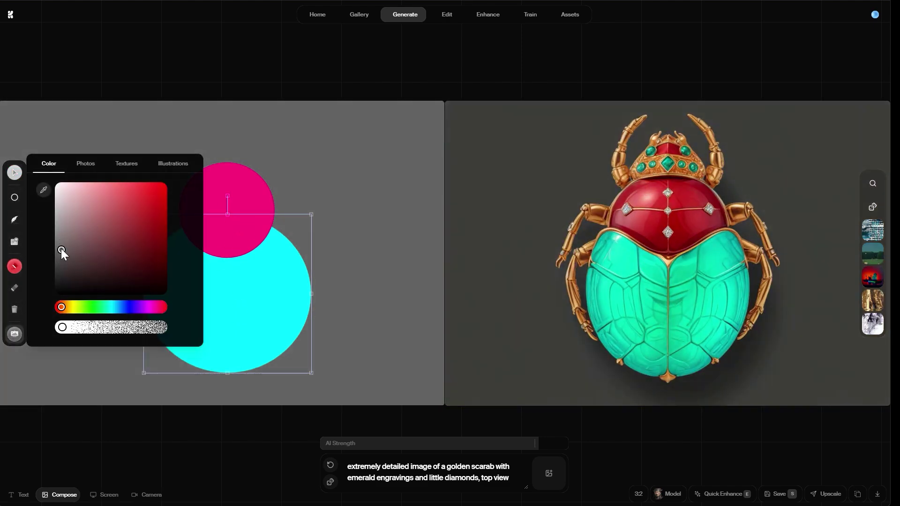
{"action": "left_click", "coordinate": [380, 359]}
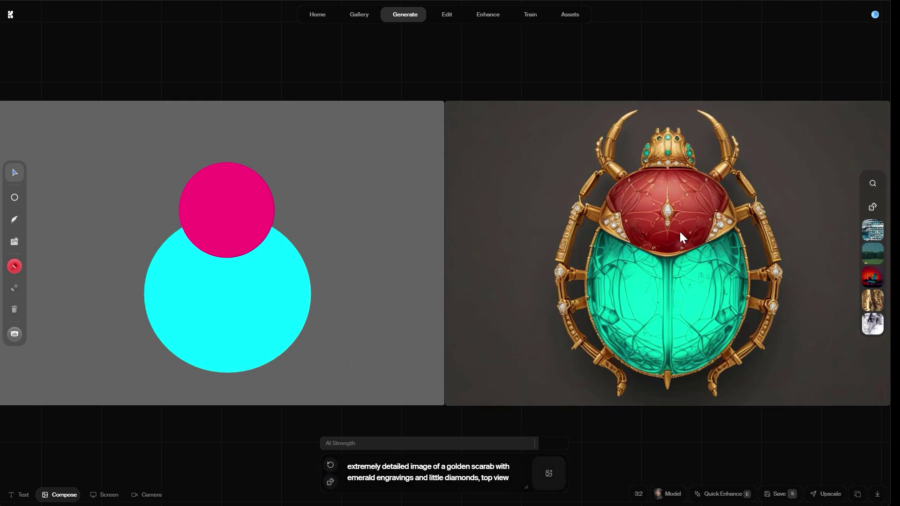
{"action": "left_click", "coordinate": [329, 476]}
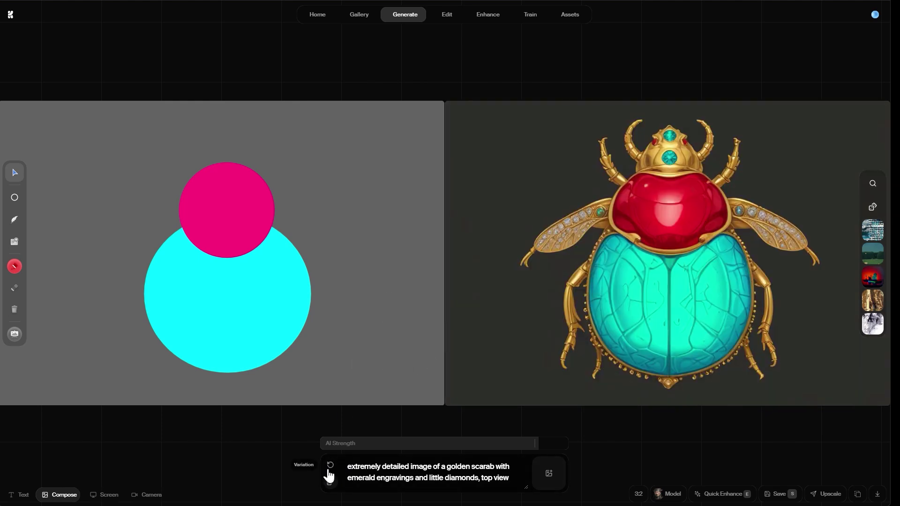
{"action": "left_click", "coordinate": [329, 474]}
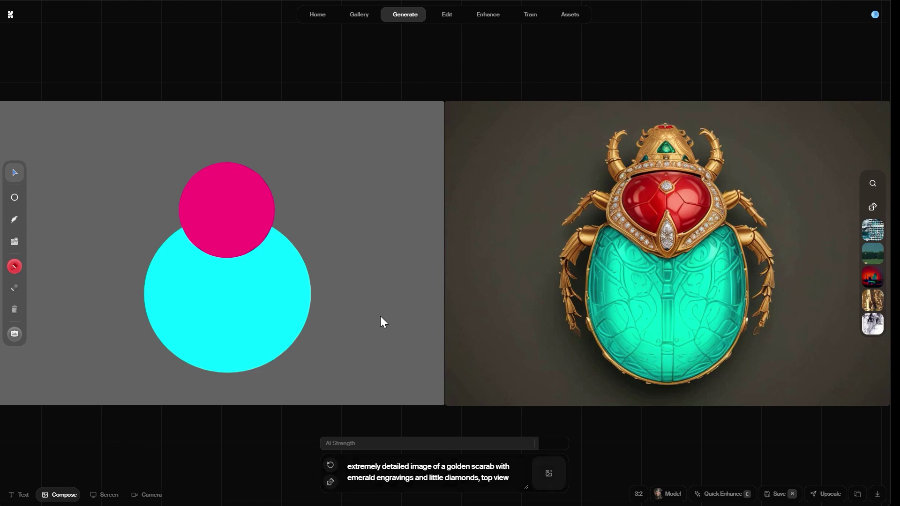
Step: Save the scarab render, then apply Quick Enhance to it
{"action": "left_click", "coordinate": [778, 496]}
{"action": "left_click", "coordinate": [729, 496]}
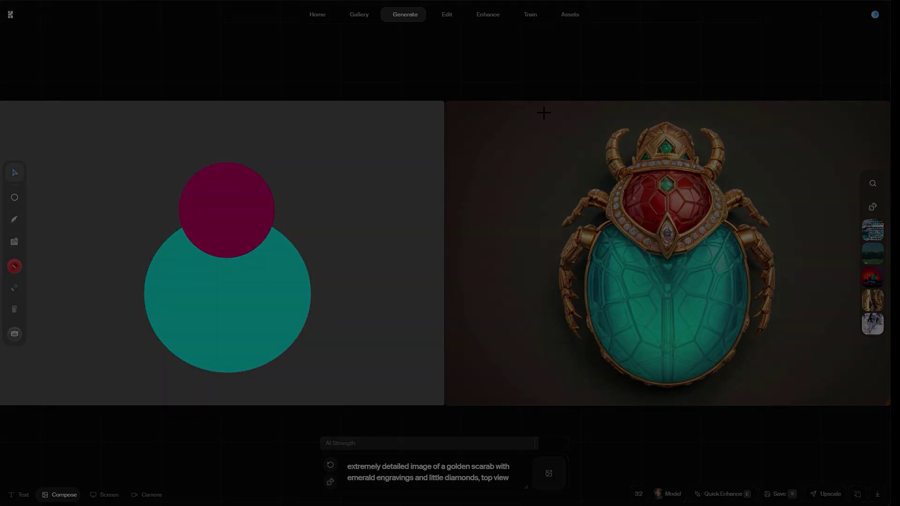
Step: Snip a copy of the scarab render and delete the pink and cyan circles
{"action": "left_click_drag", "start_coordinate": [544, 112], "coordinate": [789, 401]}
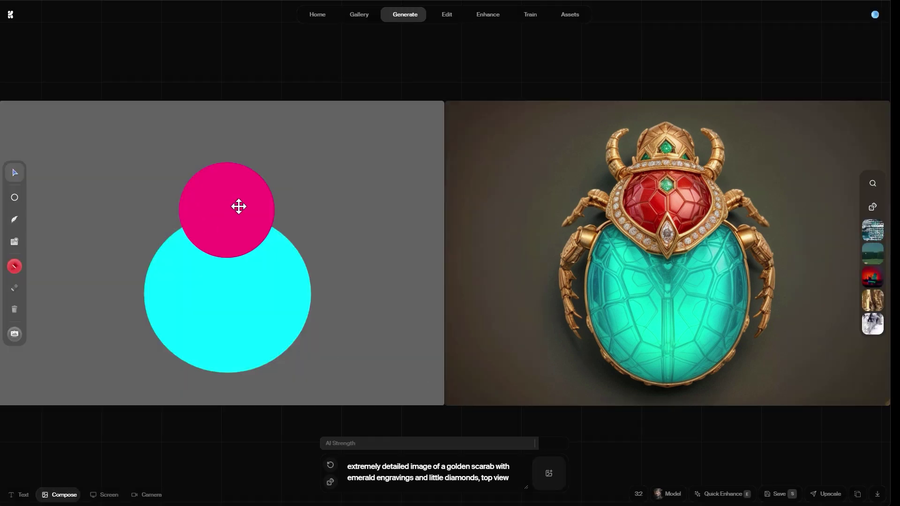
{"action": "left_click", "coordinate": [224, 204]}
{"action": "key", "text": "Delete"}
{"action": "left_click", "coordinate": [271, 296]}
{"action": "key", "text": "Delete"}
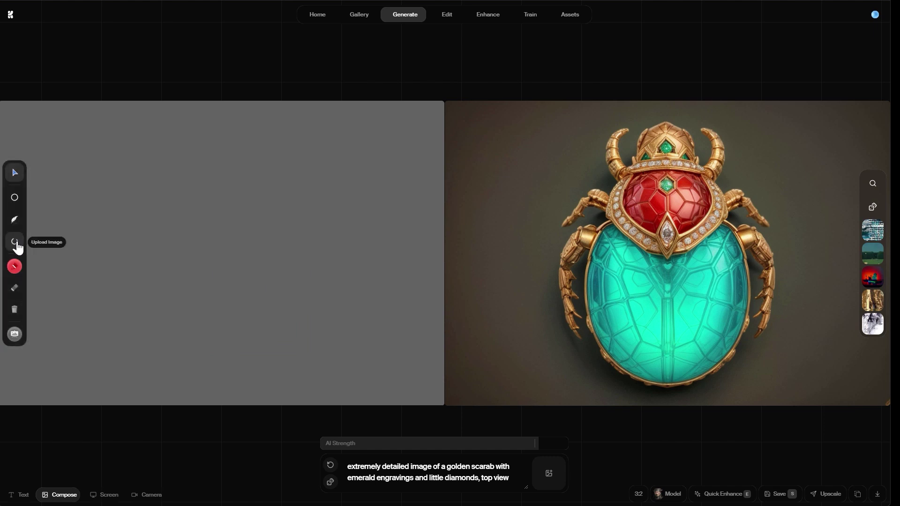
Step: Paste the snipped scarab image onto the canvas, enlarge it, and position it
{"action": "key", "text": "ctrl+v"}
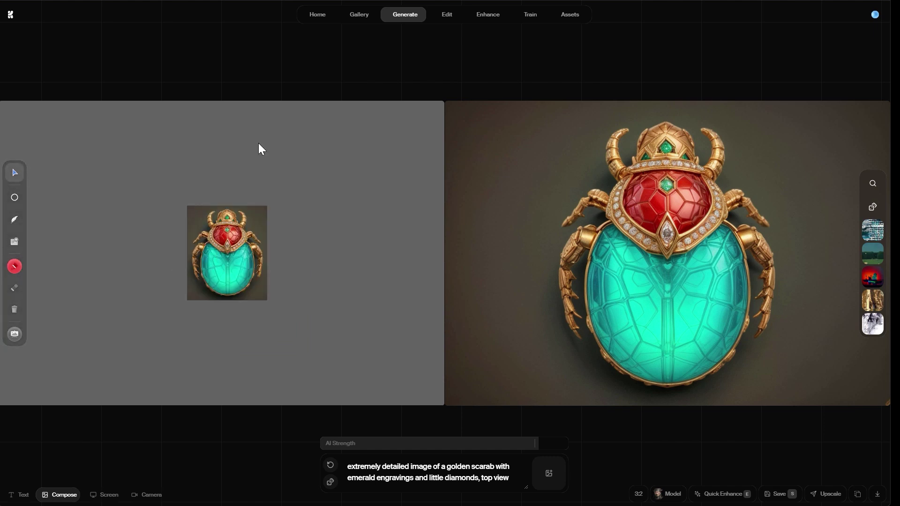
{"action": "left_click_drag", "start_coordinate": [239, 255], "coordinate": [201, 228]}
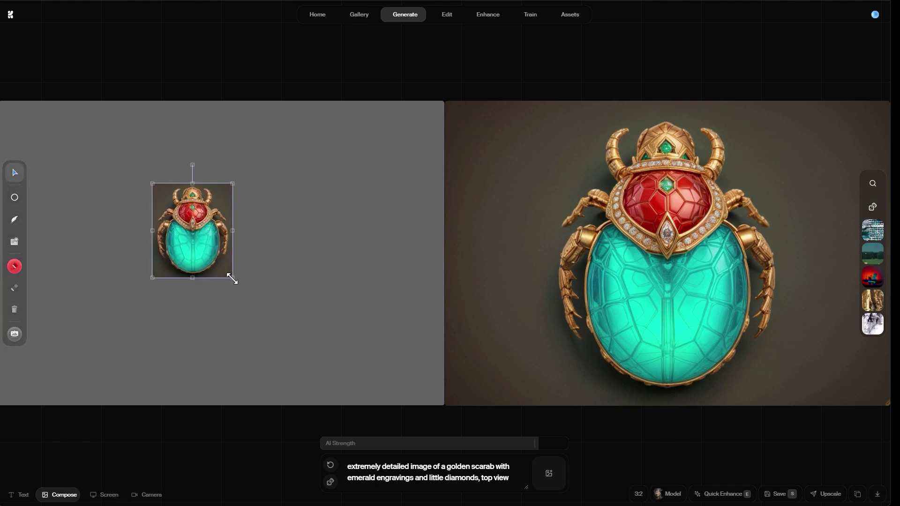
{"action": "left_click_drag", "start_coordinate": [234, 280], "coordinate": [208, 266]}
{"action": "left_click_drag", "start_coordinate": [289, 337], "coordinate": [307, 358]}
{"action": "left_click_drag", "start_coordinate": [230, 277], "coordinate": [226, 247]}
Step: Remove the scarab image's background and start its conversion to a 3D model
{"action": "right_click", "coordinate": [226, 247]}
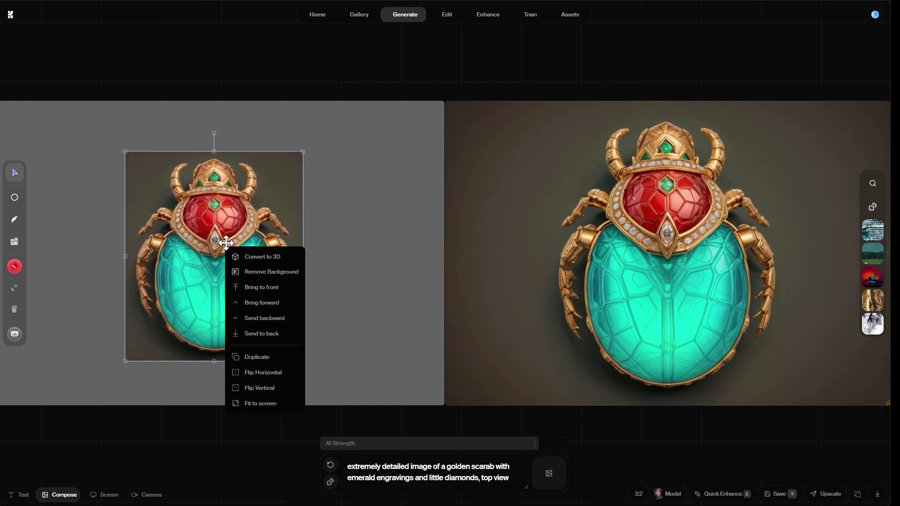
{"action": "left_click", "coordinate": [265, 273]}
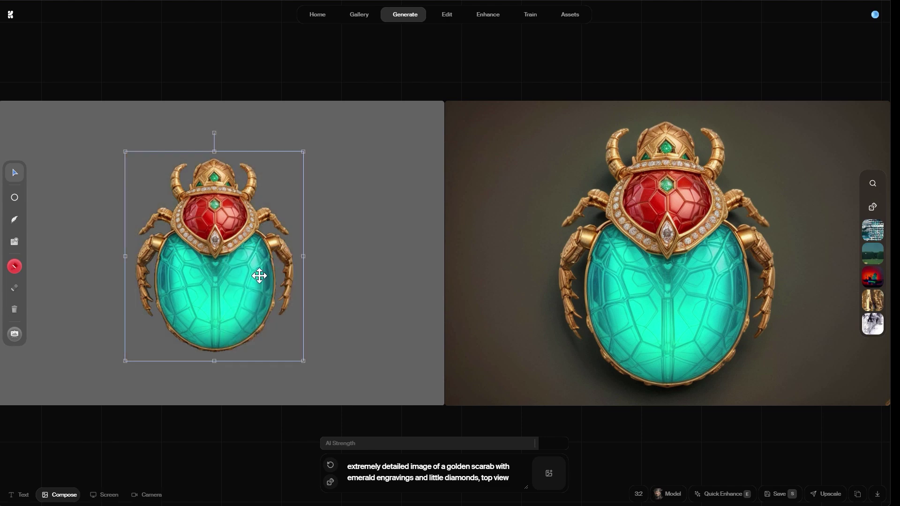
{"action": "right_click", "coordinate": [218, 259]}
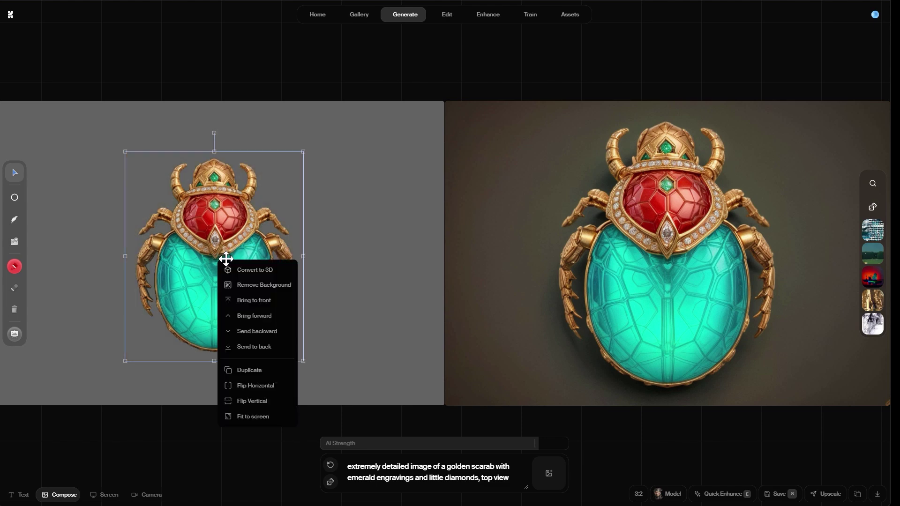
{"action": "left_click", "coordinate": [261, 272]}
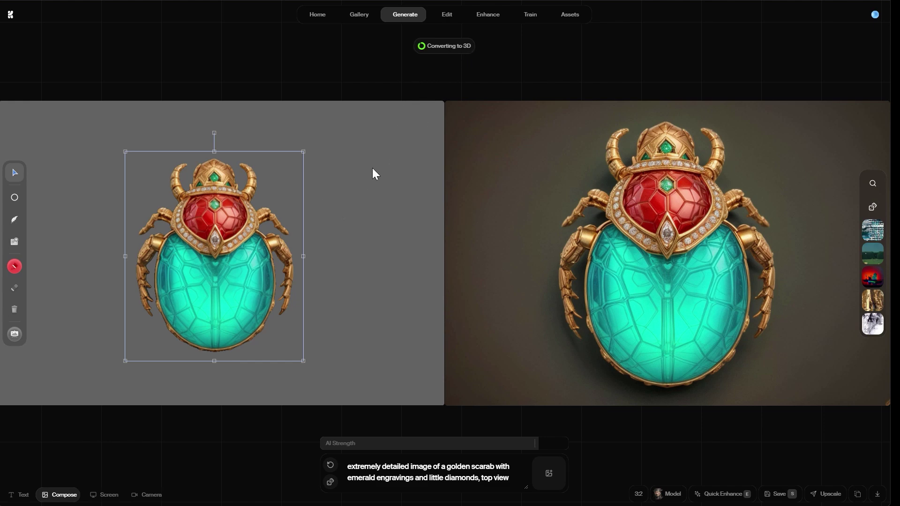
Step: Drag the finished 3D scarab model off the flat scarab image
{"action": "left_click_drag", "start_coordinate": [202, 257], "coordinate": [176, 260]}
Step: Delete the flat scarab image, move and turn the 3D scarab, and lower AI Strength to 82
{"action": "key", "text": "Delete"}
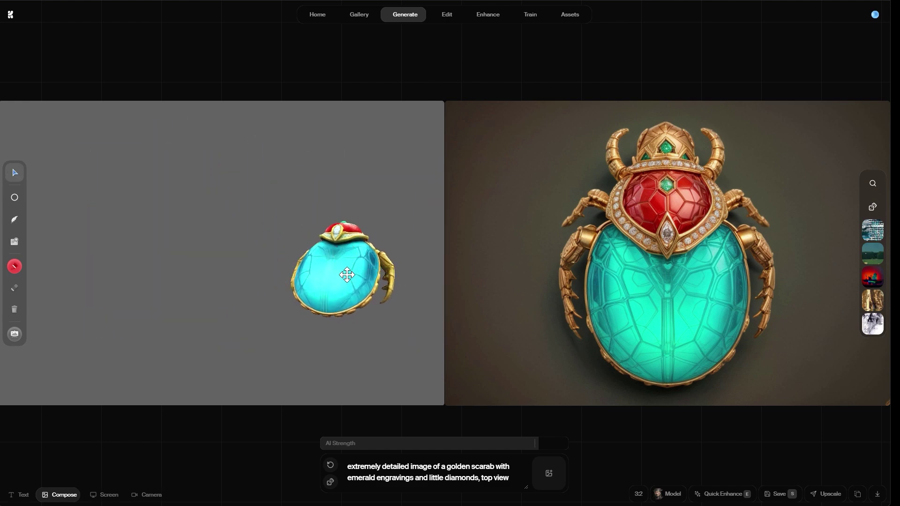
{"action": "left_click_drag", "start_coordinate": [343, 275], "coordinate": [197, 253]}
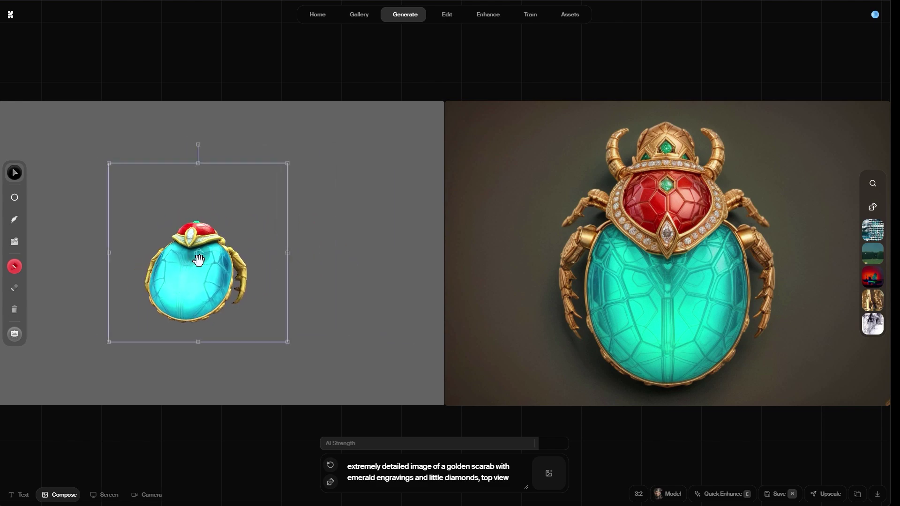
{"action": "left_click_drag", "start_coordinate": [223, 251], "coordinate": [321, 217]}
{"action": "left_click_drag", "start_coordinate": [223, 262], "coordinate": [267, 315]}
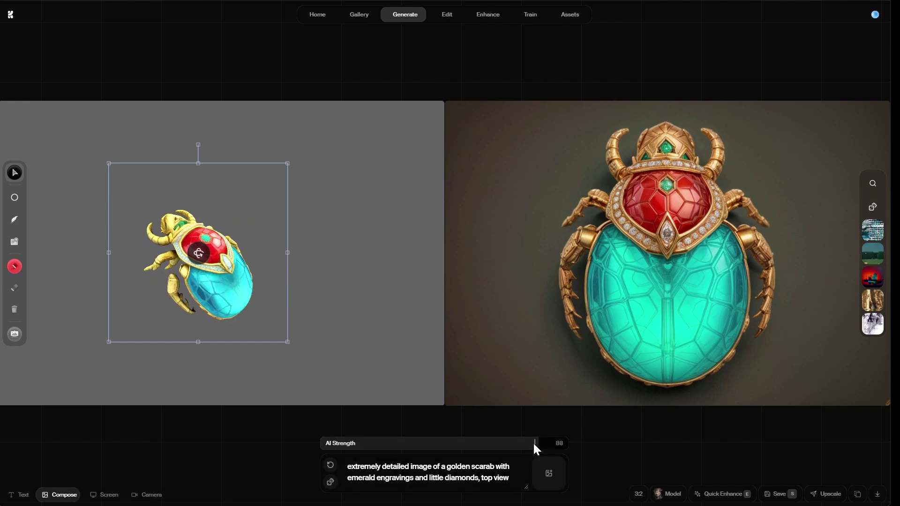
{"action": "left_click_drag", "start_coordinate": [535, 443], "coordinate": [520, 443]}
Step: Enlarge the 3D scarab, turn it to side and other views, and lower AI Strength below 82
{"action": "left_click_drag", "start_coordinate": [287, 253], "coordinate": [408, 257]}
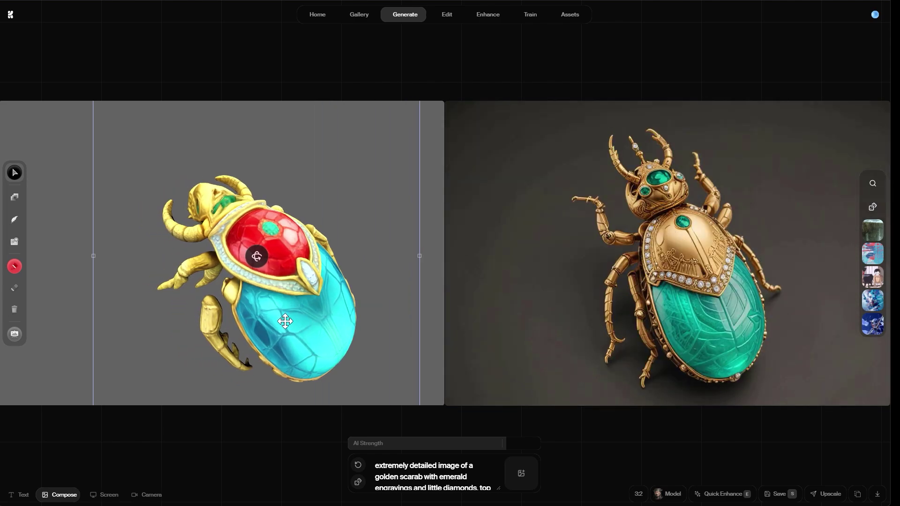
{"action": "left_click_drag", "start_coordinate": [215, 245], "coordinate": [326, 266]}
{"action": "left_click_drag", "start_coordinate": [217, 255], "coordinate": [253, 290]}
{"action": "mouse_move", "coordinate": [504, 449]}
{"action": "left_click_drag", "start_coordinate": [504, 449], "coordinate": [483, 447]}
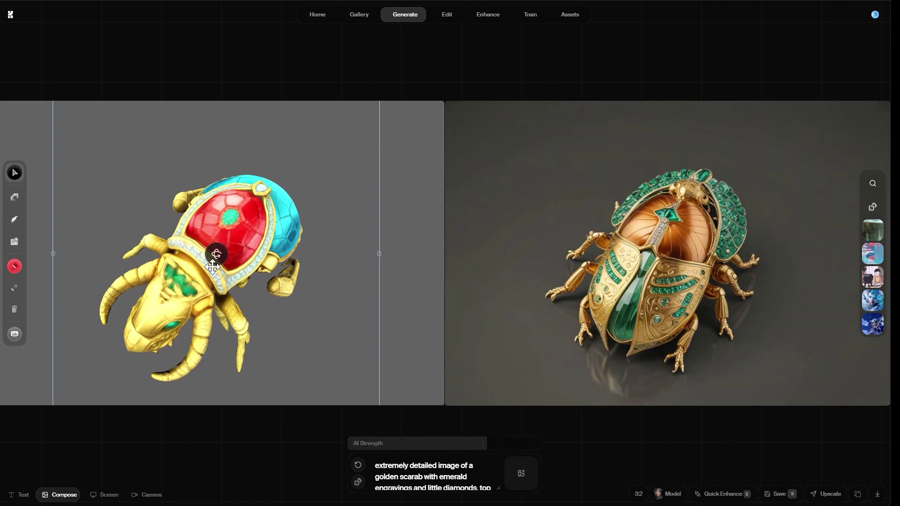
{"action": "left_click_drag", "start_coordinate": [210, 271], "coordinate": [185, 266]}
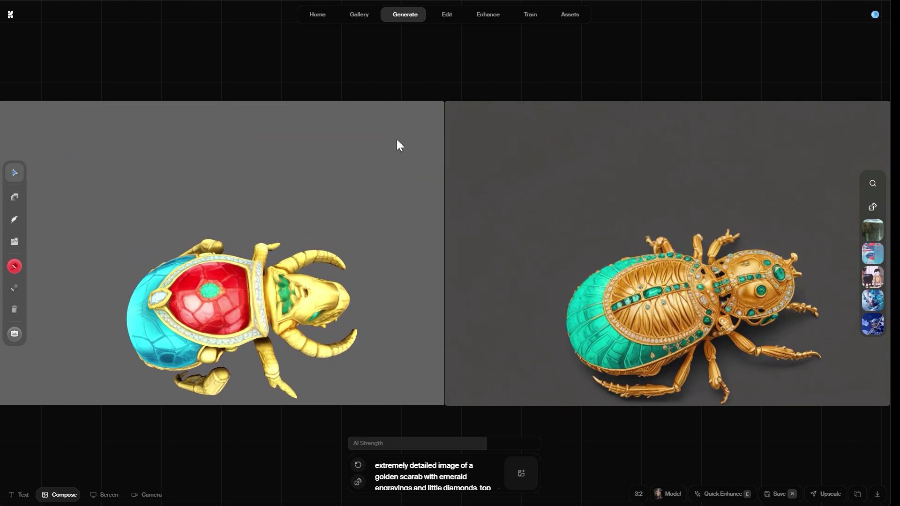
Step: Shrink the 3D scarab, move it up and slightly right, and rotate it to a new angle
{"action": "left_click", "coordinate": [379, 158]}
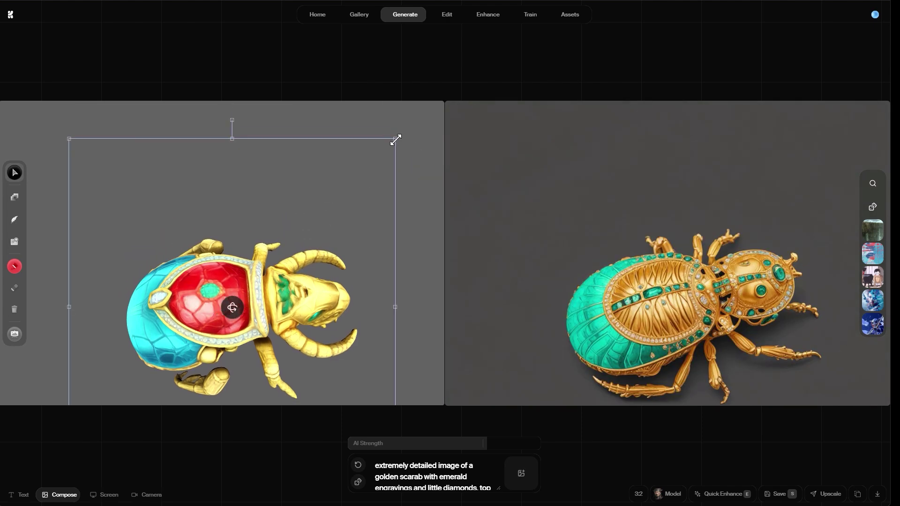
{"action": "left_click_drag", "start_coordinate": [396, 140], "coordinate": [332, 201]}
{"action": "left_click_drag", "start_coordinate": [227, 323], "coordinate": [209, 265]}
{"action": "left_click_drag", "start_coordinate": [189, 310], "coordinate": [201, 212]}
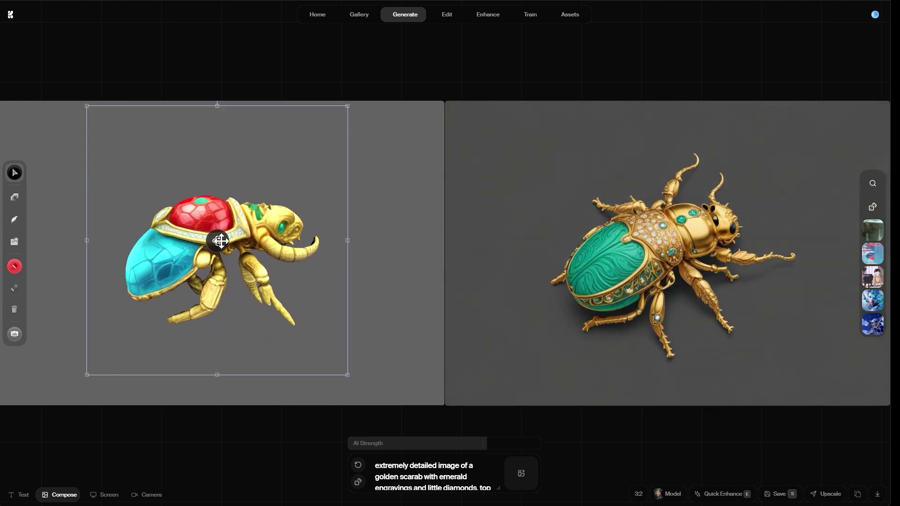
{"action": "mouse_move", "coordinate": [219, 241]}
{"action": "left_mouse_down"}
{"action": "mouse_move", "coordinate": [223, 223]}
{"action": "mouse_move", "coordinate": [233, 246]}
{"action": "mouse_move", "coordinate": [215, 241]}
{"action": "left_mouse_up"}
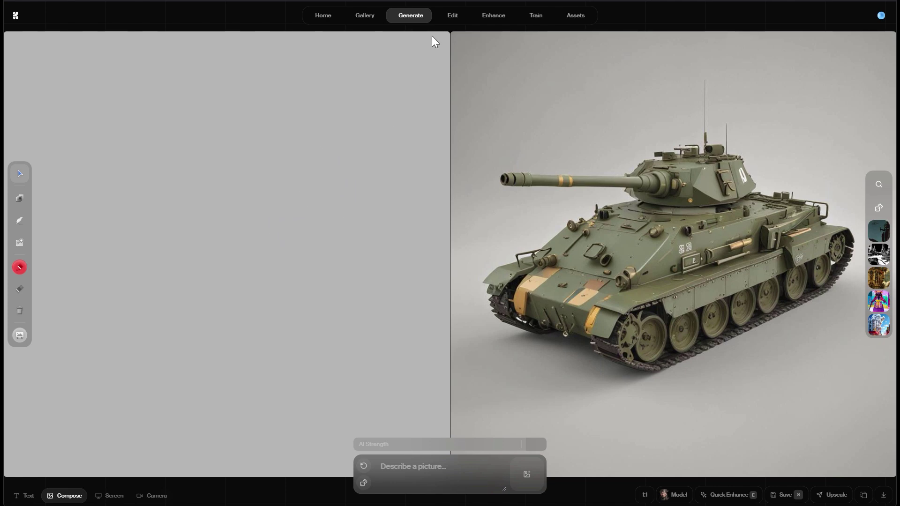
Step: Share the ZBrush application window as the realtime screen input
{"action": "mouse_move", "coordinate": [413, 16]}
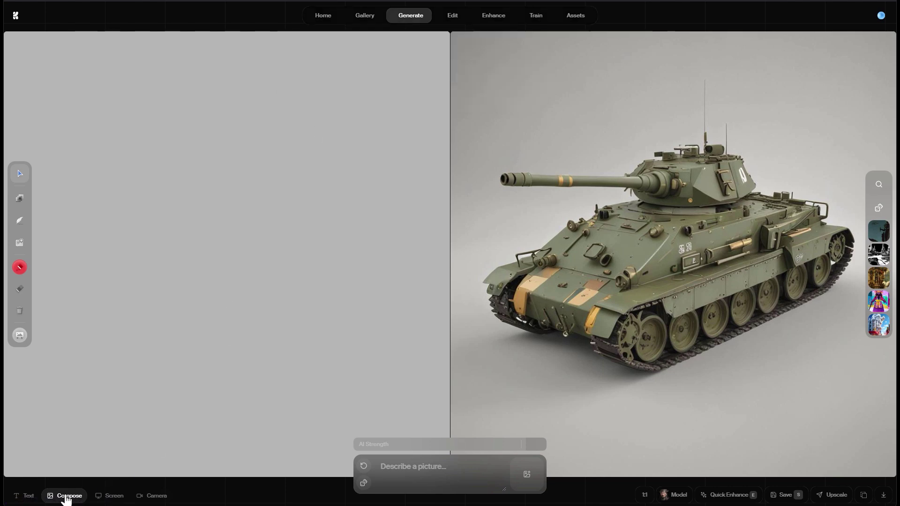
{"action": "left_click", "coordinate": [113, 498]}
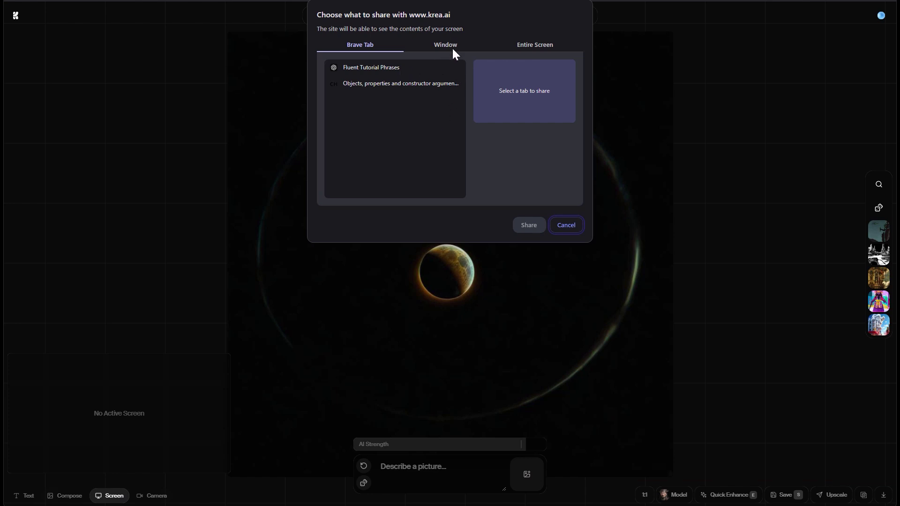
{"action": "left_click", "coordinate": [446, 46]}
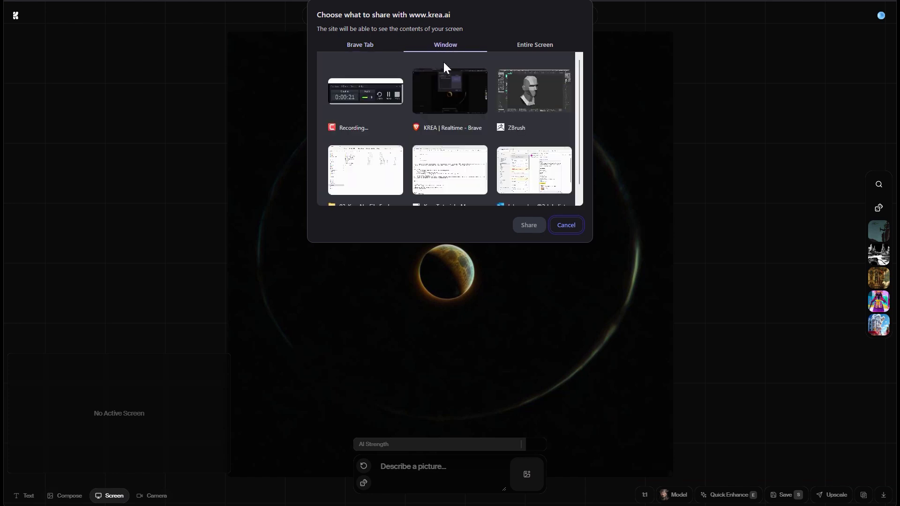
{"action": "left_click", "coordinate": [537, 100]}
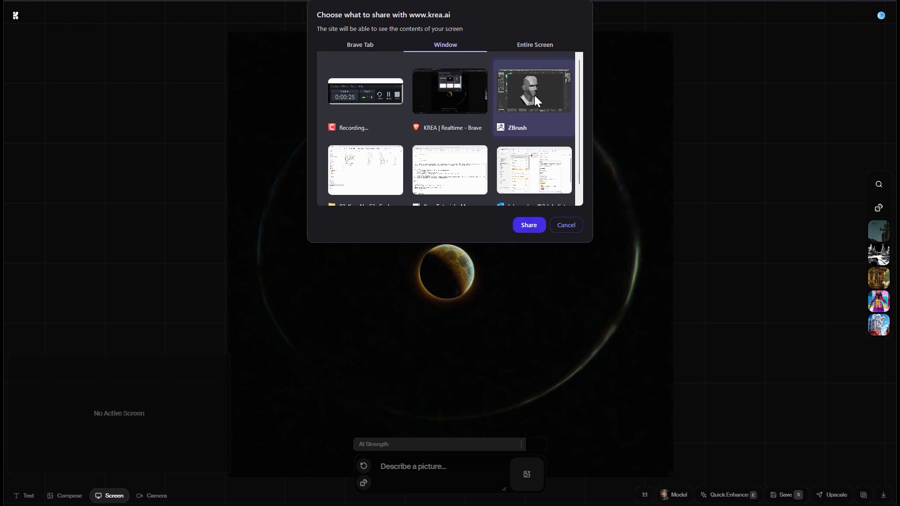
{"action": "left_click", "coordinate": [529, 225]}
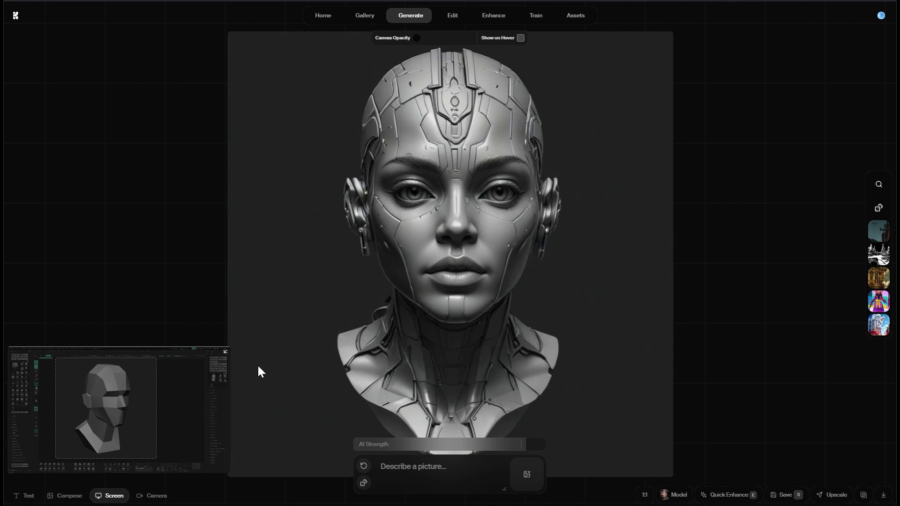
Step: Nudge the capture area left, lower AI Strength, and prompt 'female astronaut with helmet'
{"action": "mouse_move", "coordinate": [69, 419]}
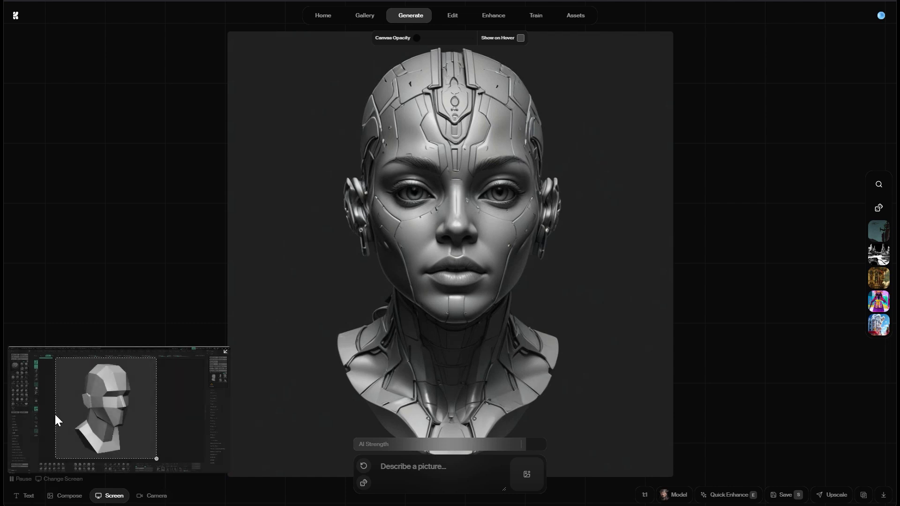
{"action": "left_click_drag", "start_coordinate": [107, 417], "coordinate": [104, 417]}
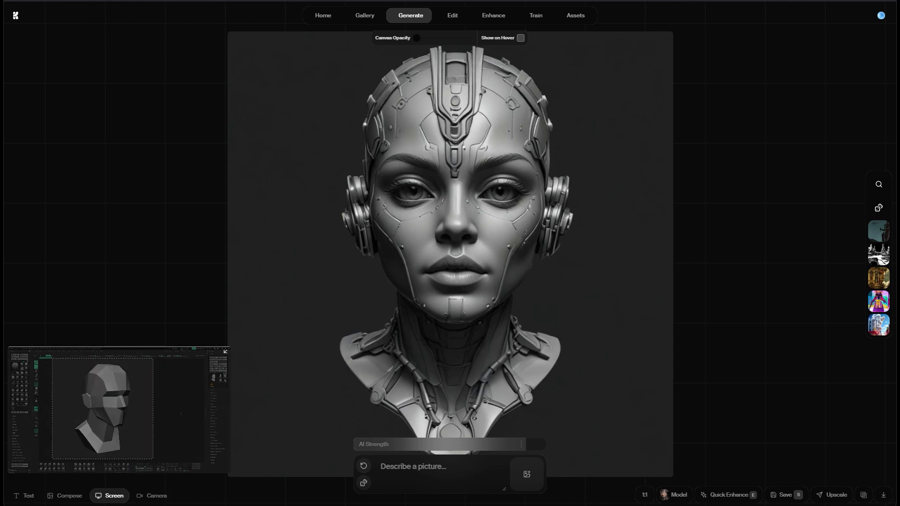
{"action": "mouse_move", "coordinate": [522, 446]}
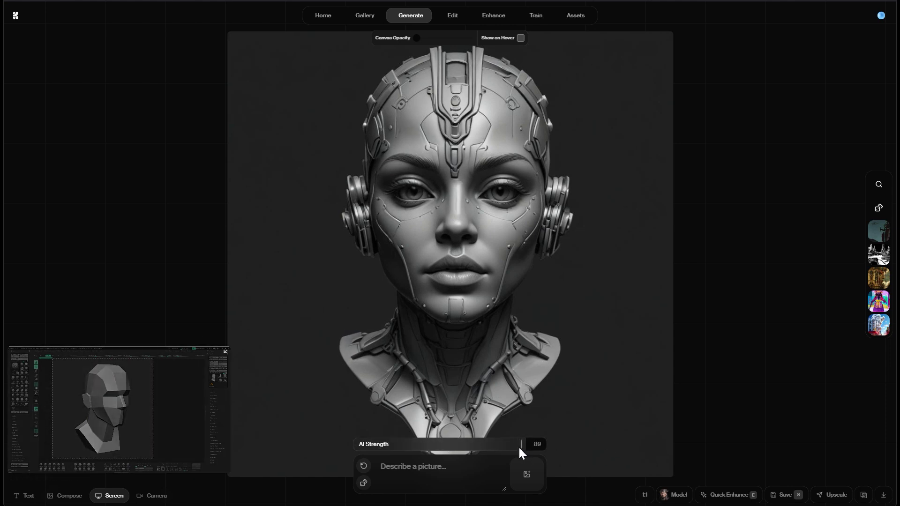
{"action": "left_click_drag", "start_coordinate": [519, 447], "coordinate": [464, 447]}
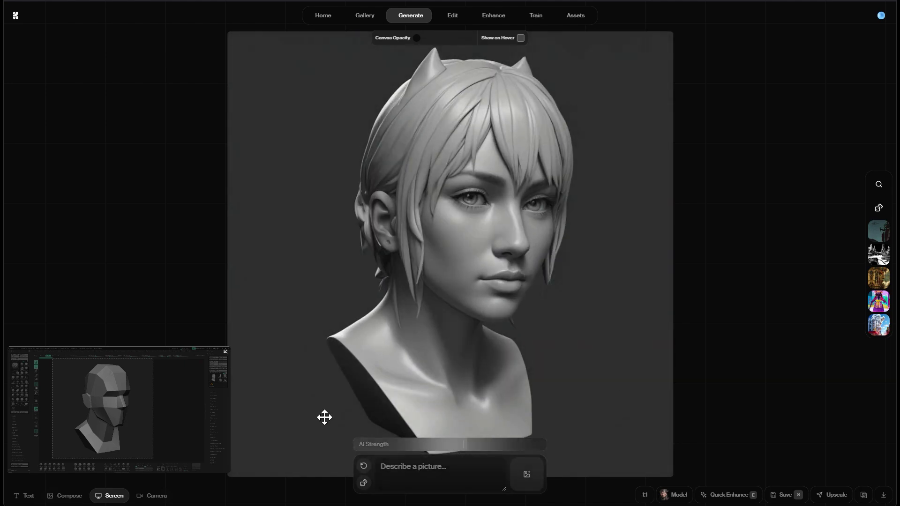
{"action": "type", "text": "female astronaut with helmet"}
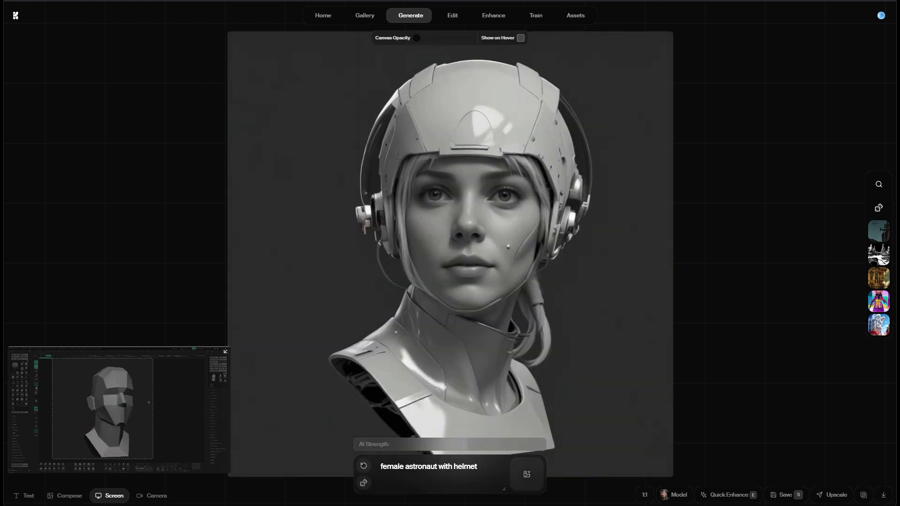
Step: Let the render follow the red ZBrush head, then select the whole prompt text
{"action": "mouse_move", "coordinate": [387, 446]}
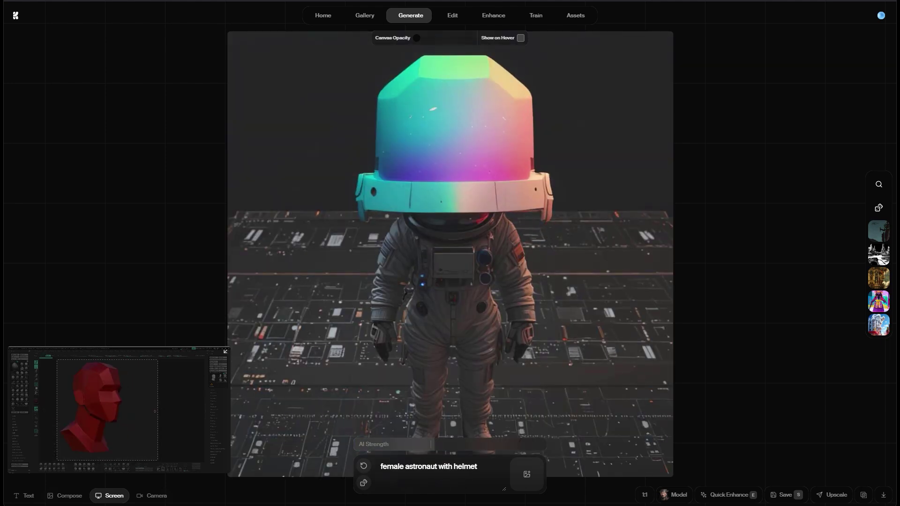
{"action": "left_click_drag", "start_coordinate": [489, 469], "coordinate": [356, 466]}
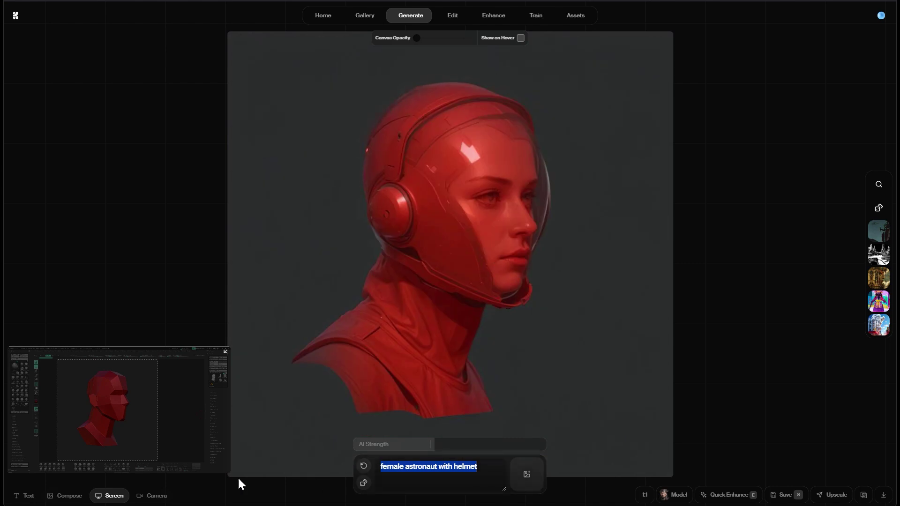
Step: Replace the prompt with 'deep sea creature' and raise AI Strength from 42 to 53
{"action": "type", "text": "dee"}
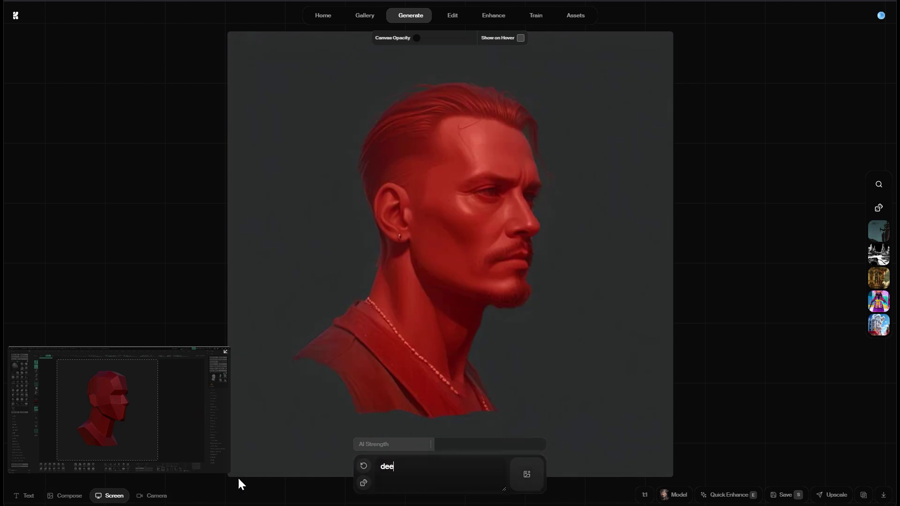
{"action": "type", "text": "p sea creature"}
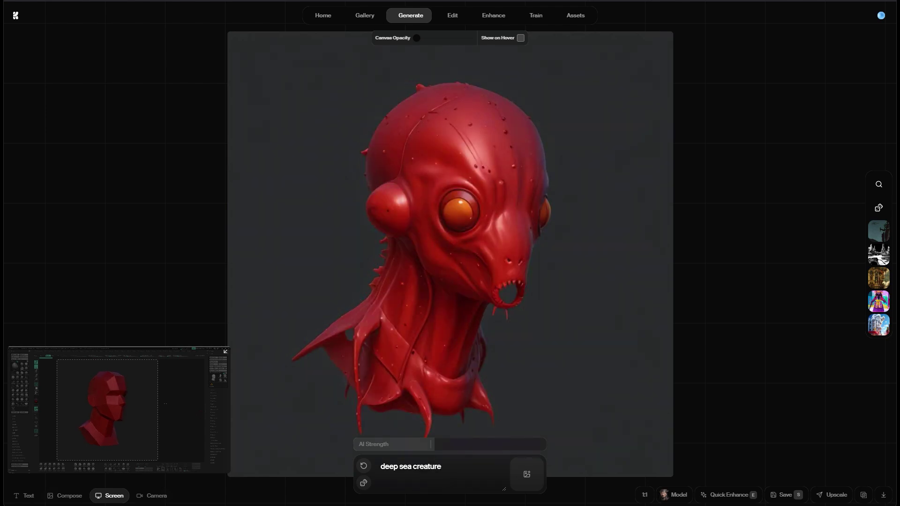
{"action": "left_click_drag", "start_coordinate": [431, 443], "coordinate": [452, 444]}
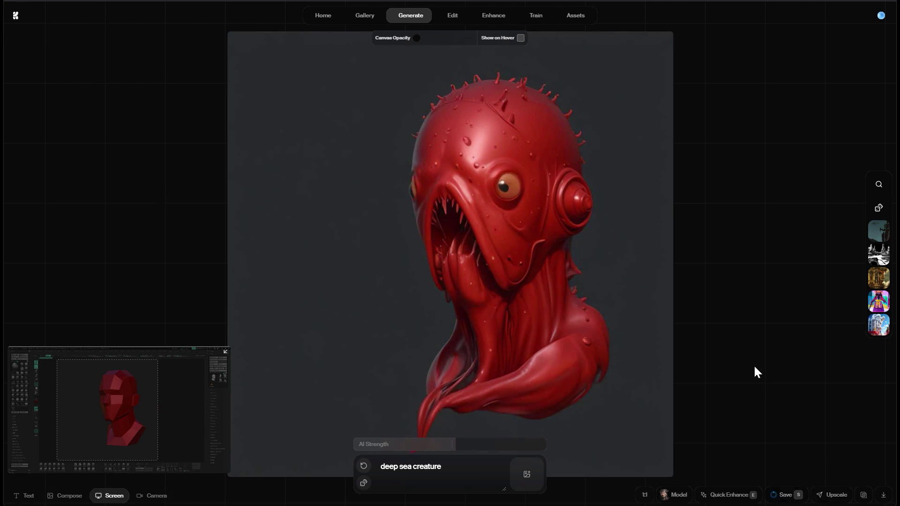
Step: Open the red creature from Assets and regenerate a forehead region with the prompt 'eye'
{"action": "left_click", "coordinate": [575, 15]}
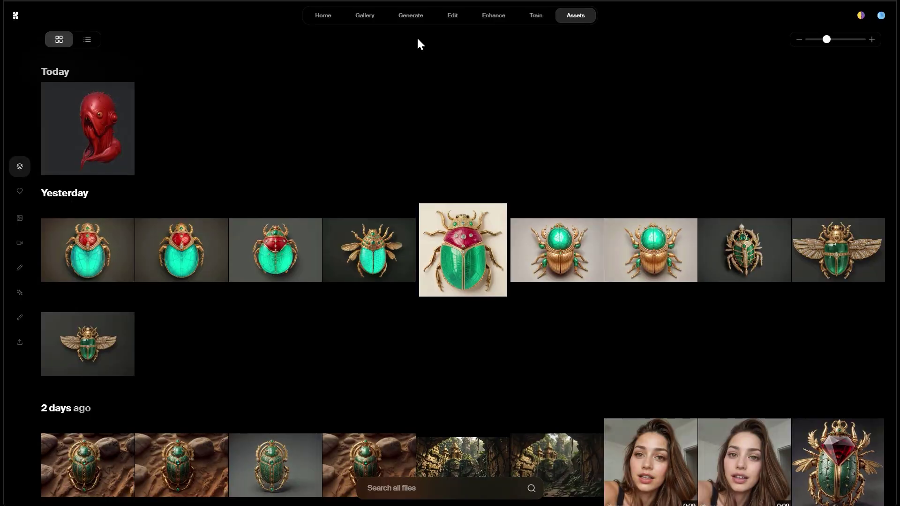
{"action": "left_click", "coordinate": [103, 114]}
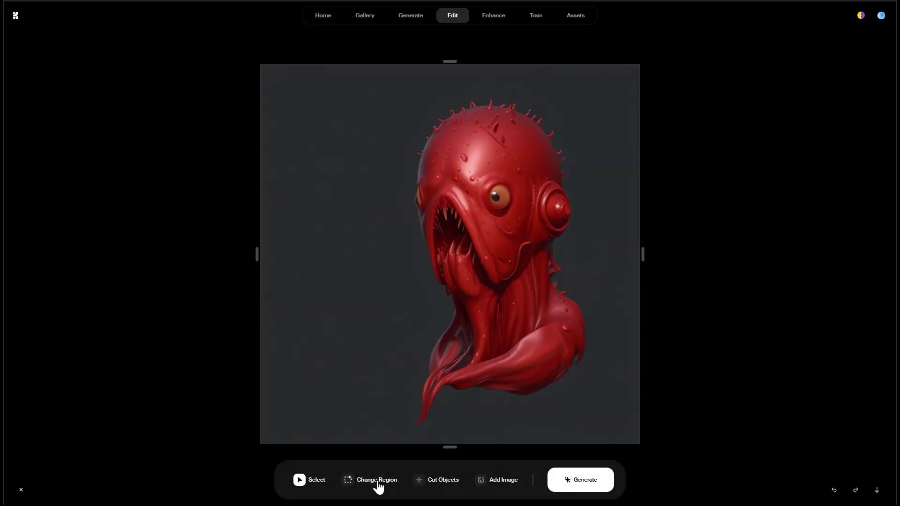
{"action": "left_click", "coordinate": [375, 483]}
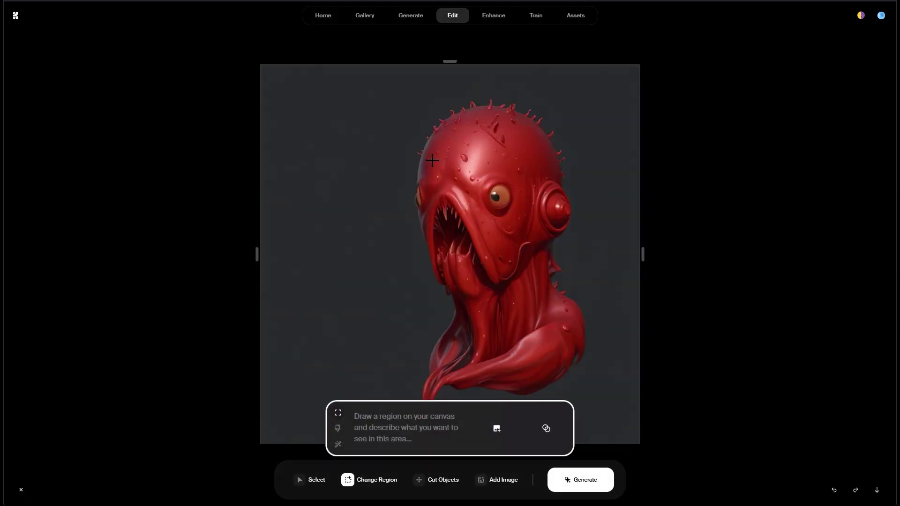
{"action": "mouse_move", "coordinate": [432, 160]}
{"action": "left_mouse_down"}
{"action": "mouse_move", "coordinate": [473, 204]}
{"action": "mouse_move", "coordinate": [452, 184]}
{"action": "left_mouse_up"}
{"action": "left_click", "coordinate": [405, 429]}
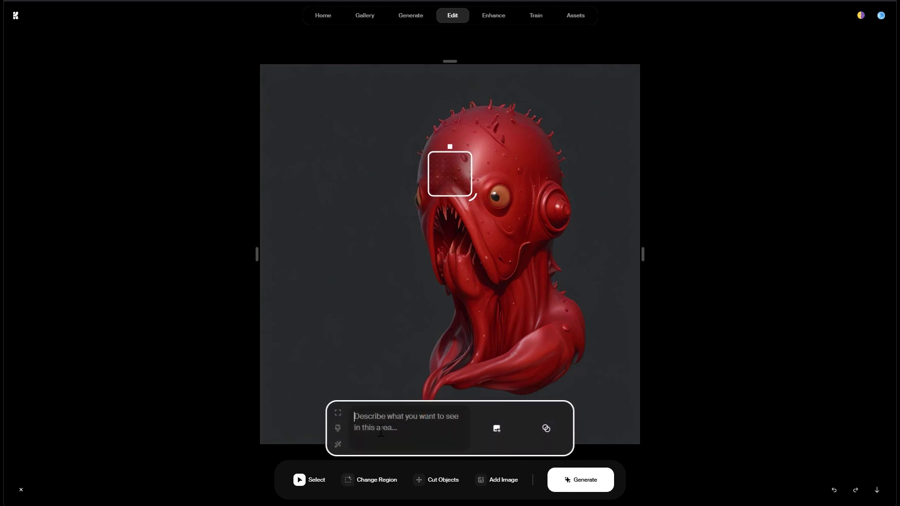
{"action": "type", "text": "eye"}
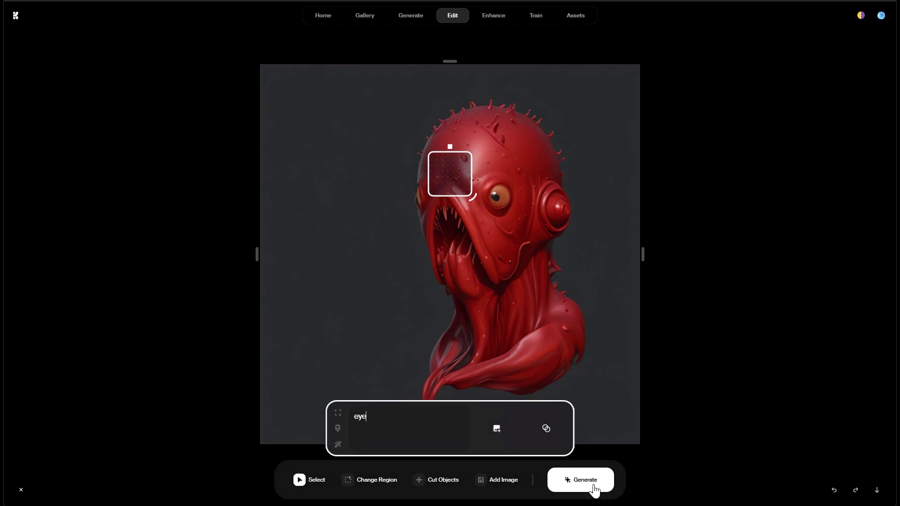
{"action": "left_click", "coordinate": [591, 488]}
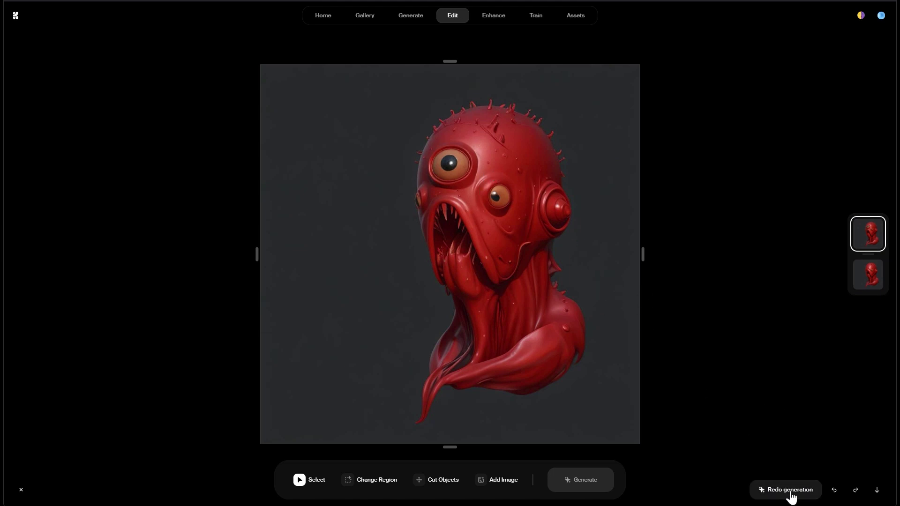
Step: Generate three more variations of the forehead eye
{"action": "left_click", "coordinate": [790, 490]}
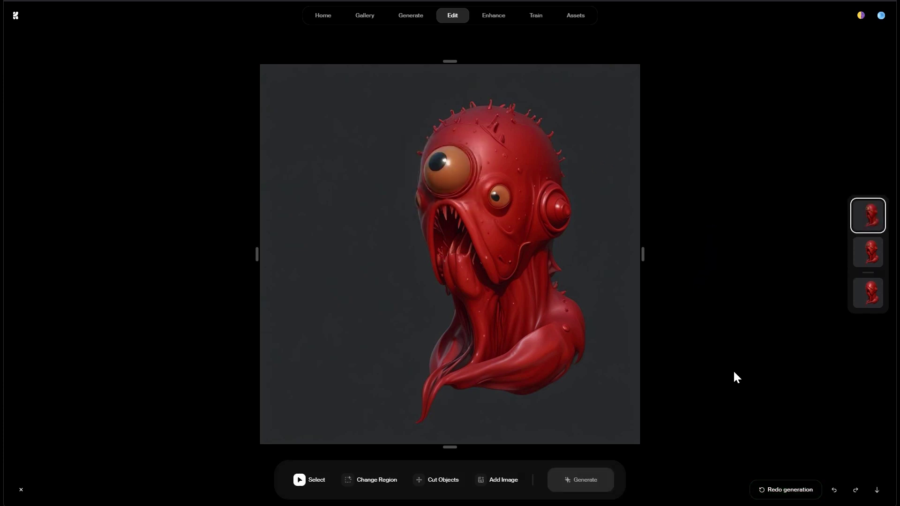
{"action": "left_click", "coordinate": [786, 492]}
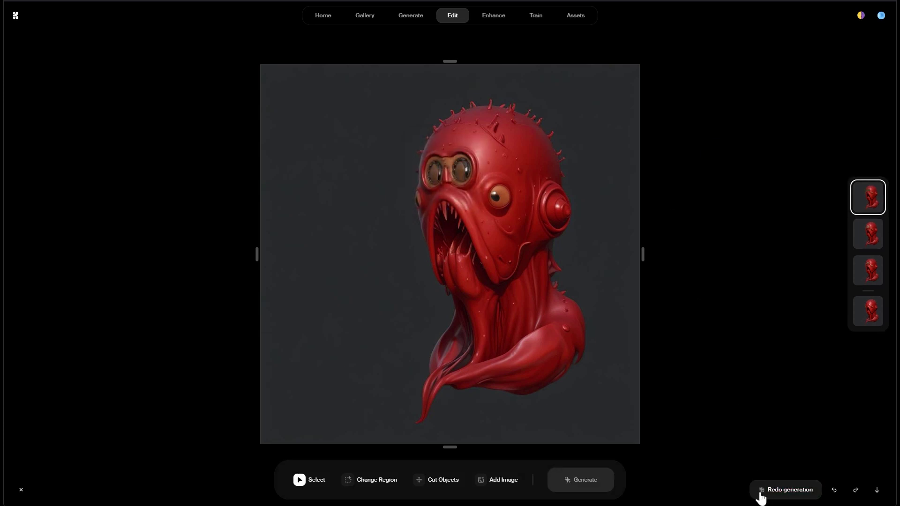
{"action": "left_click", "coordinate": [764, 492]}
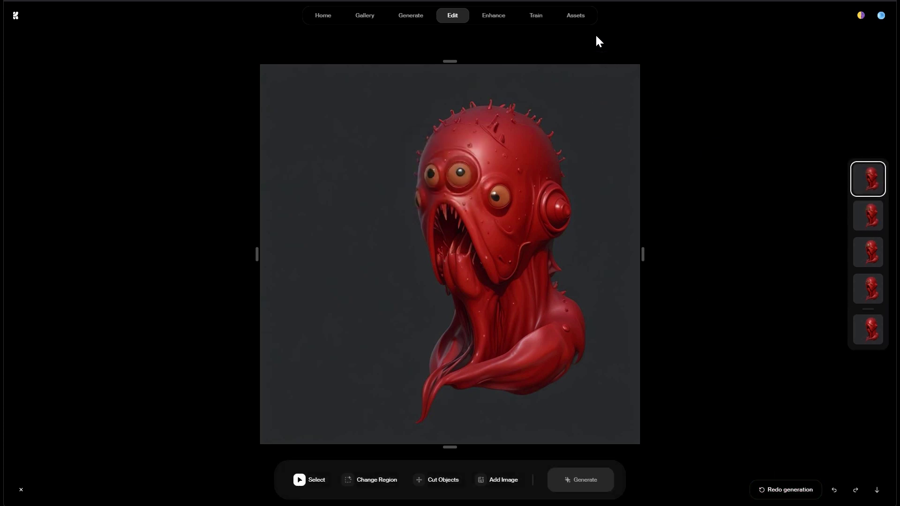
Step: Permanently delete the second red creature image from Assets, then open the Realtime generator
{"action": "left_click", "coordinate": [577, 17]}
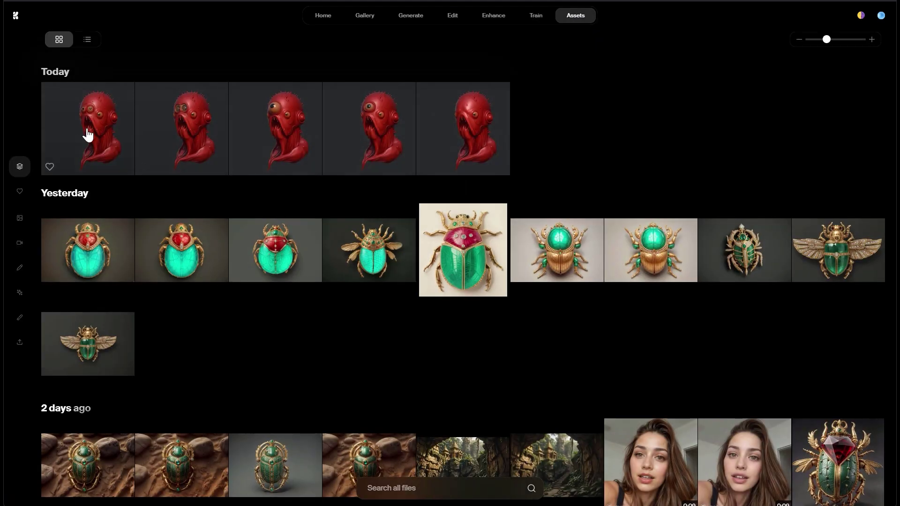
{"action": "left_click", "coordinate": [195, 119]}
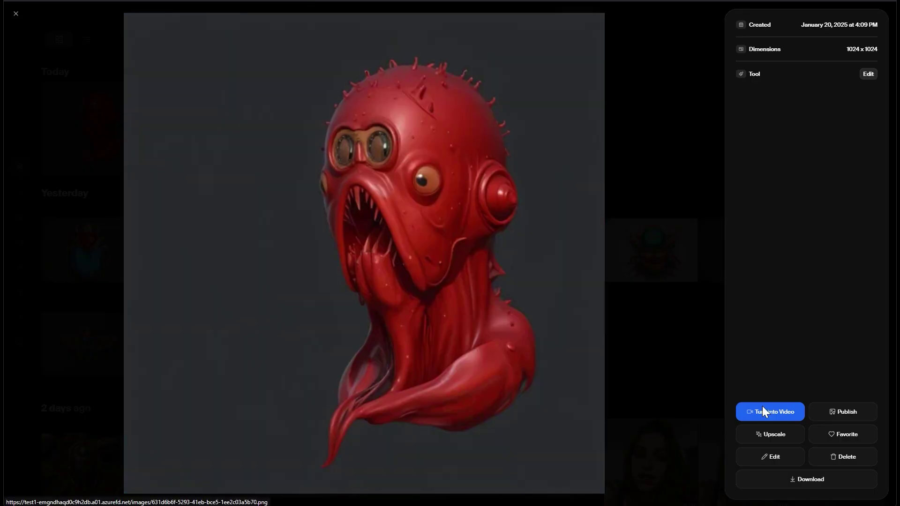
{"action": "left_click", "coordinate": [846, 457]}
{"action": "left_click", "coordinate": [528, 292]}
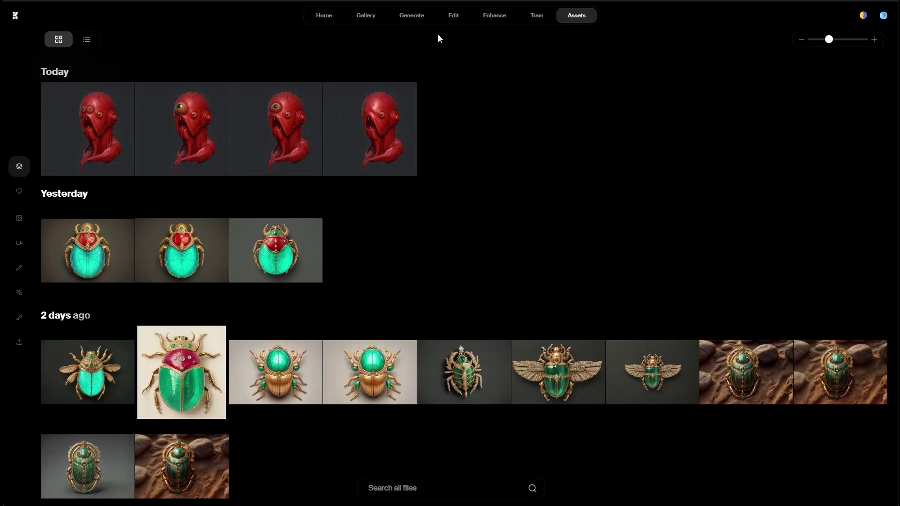
{"action": "mouse_move", "coordinate": [411, 21]}
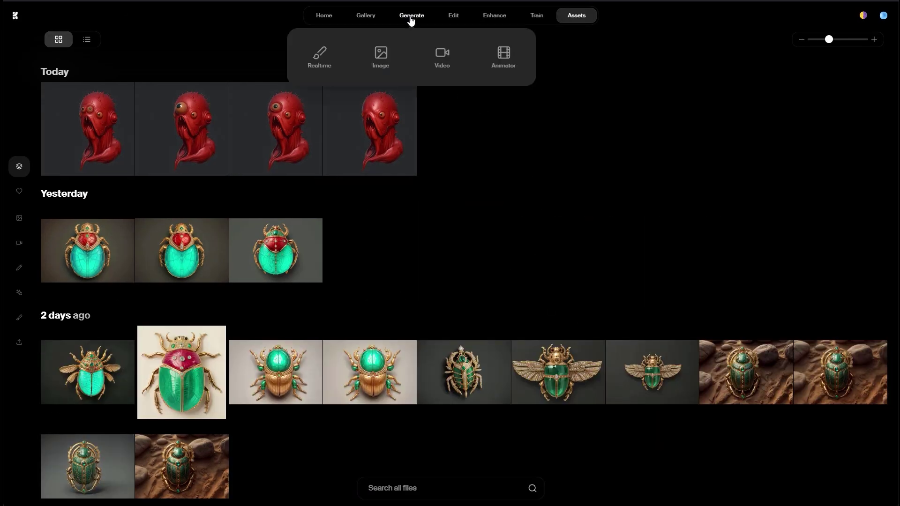
{"action": "left_click", "coordinate": [351, 75]}
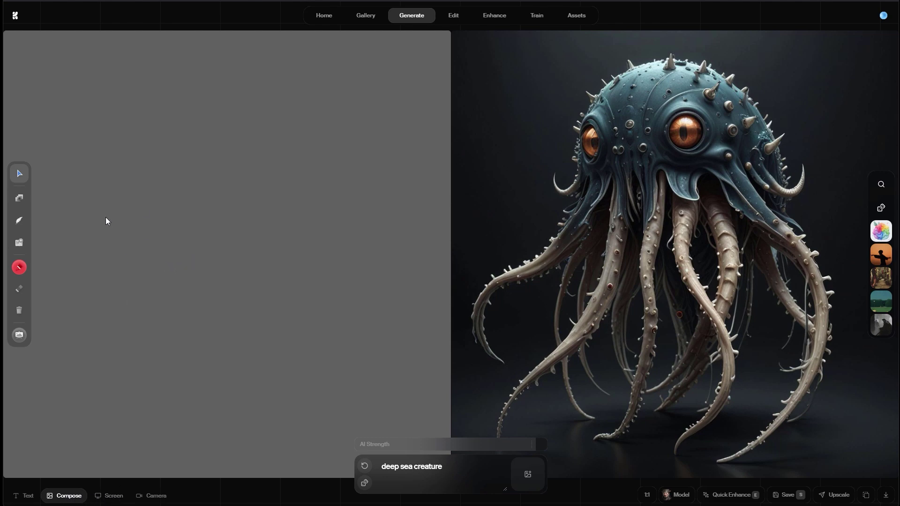
Step: Lighten the realtime canvas background to light grey
{"action": "left_click", "coordinate": [19, 335]}
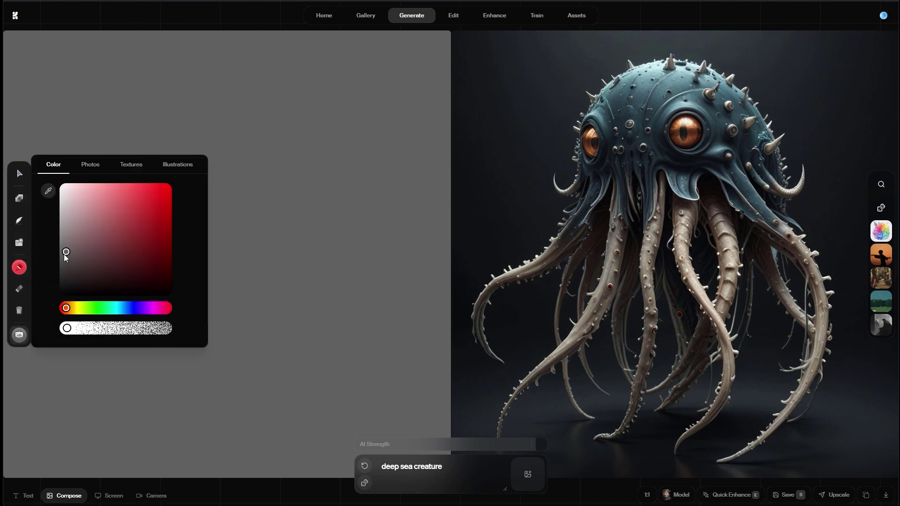
{"action": "left_click_drag", "start_coordinate": [66, 255], "coordinate": [60, 222]}
{"action": "left_click", "coordinate": [319, 272]}
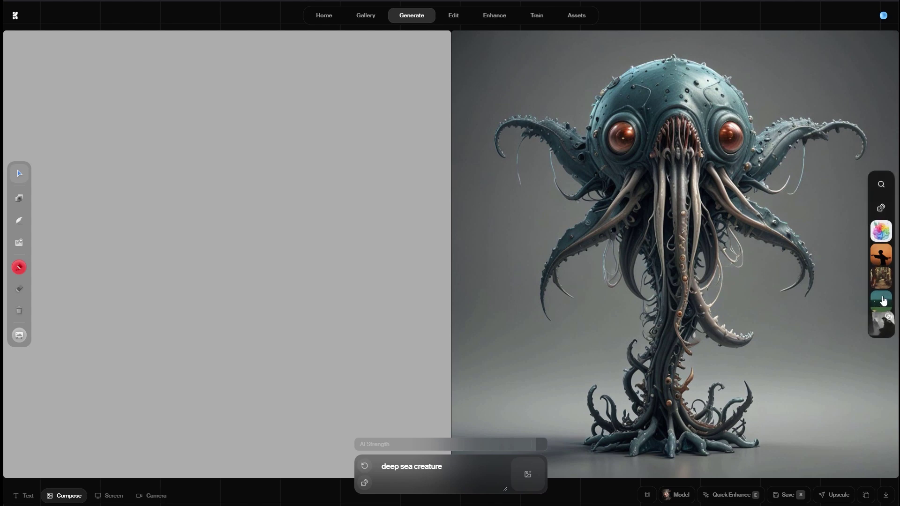
Step: Apply the colourful robot gallery style, try a new variation, and tune the style strength
{"action": "left_click", "coordinate": [881, 187]}
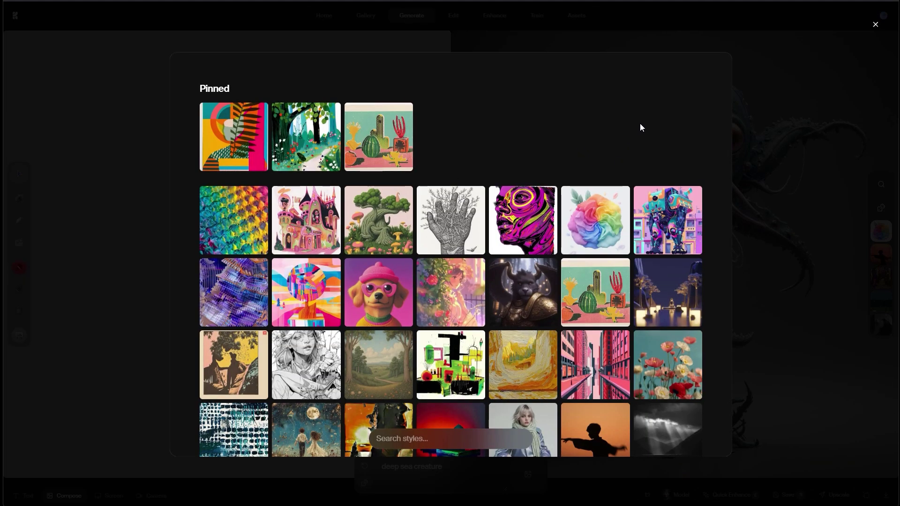
{"action": "scroll", "coordinate": [710, 146], "scroll_direction": "down", "scroll_amount": 1}
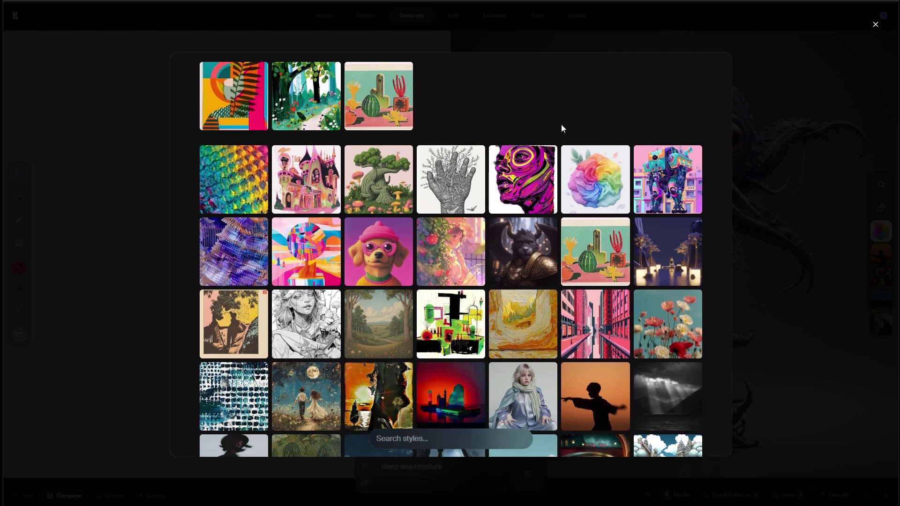
{"action": "left_click", "coordinate": [671, 173]}
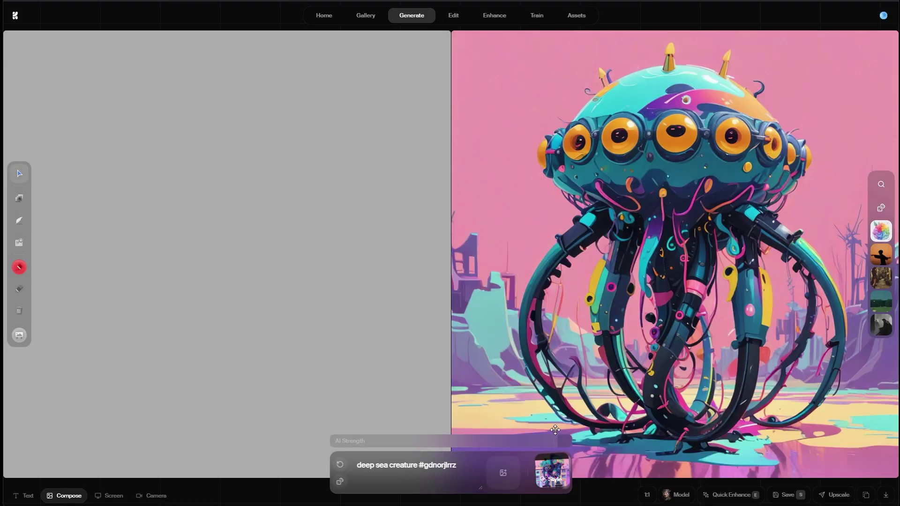
{"action": "mouse_move", "coordinate": [547, 461]}
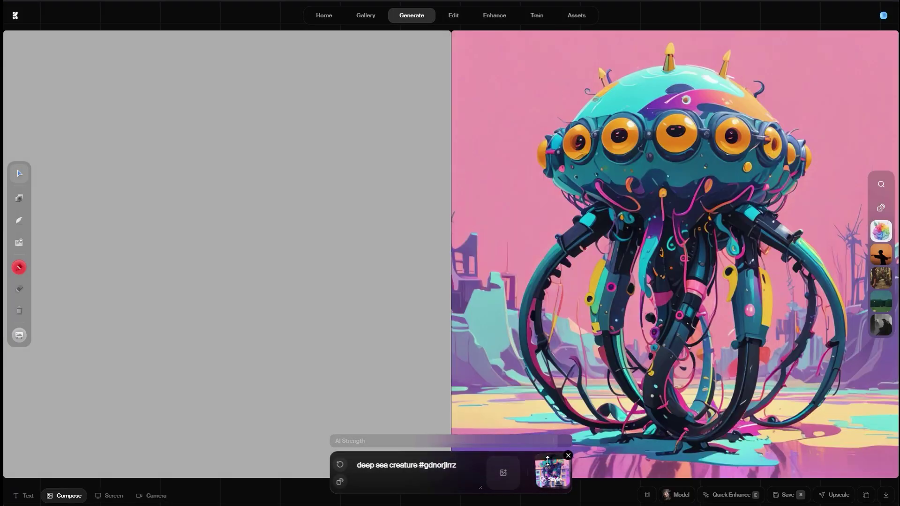
{"action": "mouse_move", "coordinate": [547, 462]}
{"action": "left_mouse_down"}
{"action": "mouse_move", "coordinate": [561, 483]}
{"action": "mouse_move", "coordinate": [559, 466]}
{"action": "left_mouse_up"}
{"action": "left_click", "coordinate": [341, 466]}
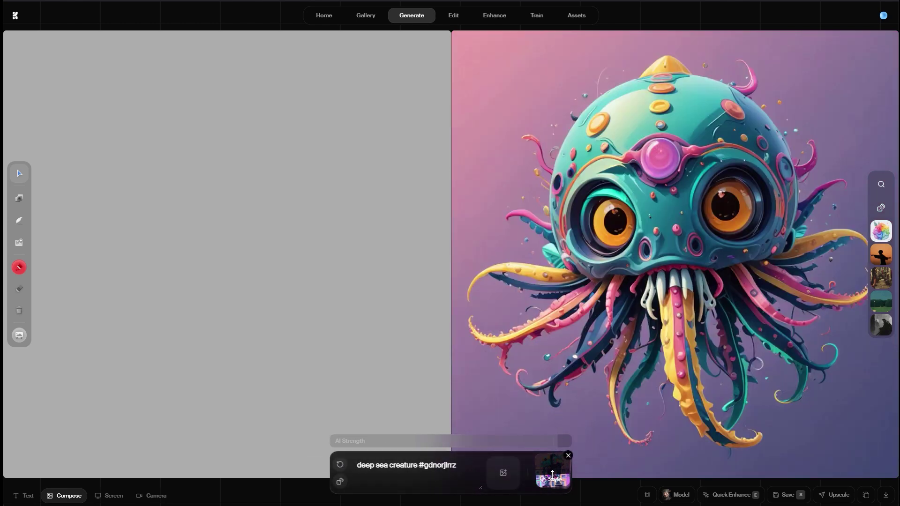
{"action": "left_click_drag", "start_coordinate": [552, 475], "coordinate": [561, 491]}
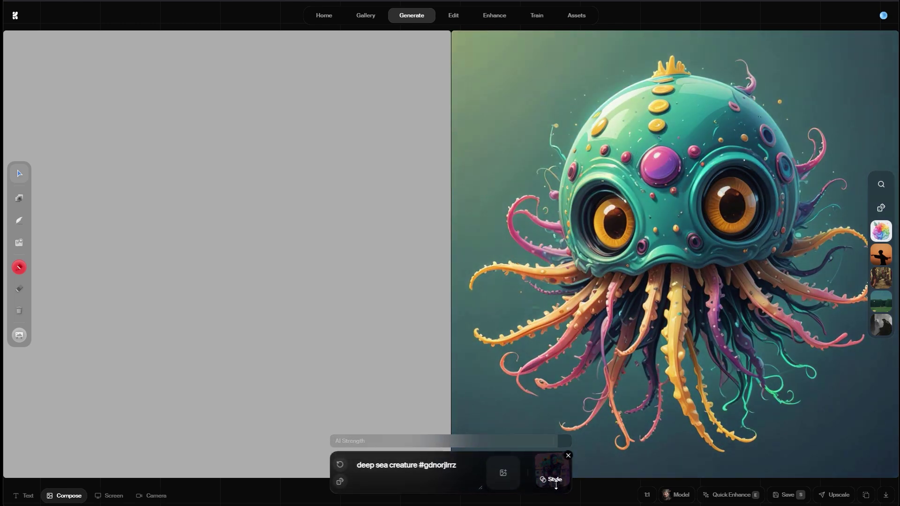
{"action": "left_click_drag", "start_coordinate": [555, 482], "coordinate": [553, 465]}
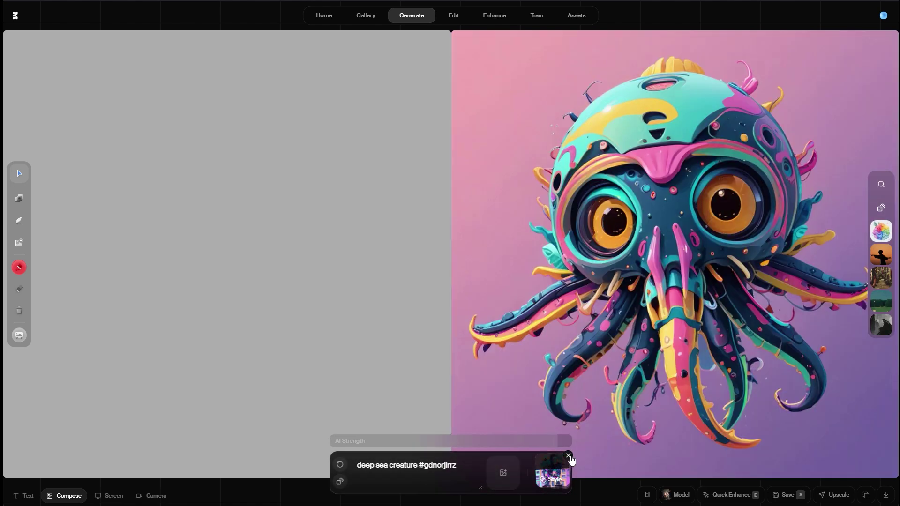
Step: Remove the creature style and apply the line-art girl style from the gallery instead
{"action": "left_click", "coordinate": [567, 456]}
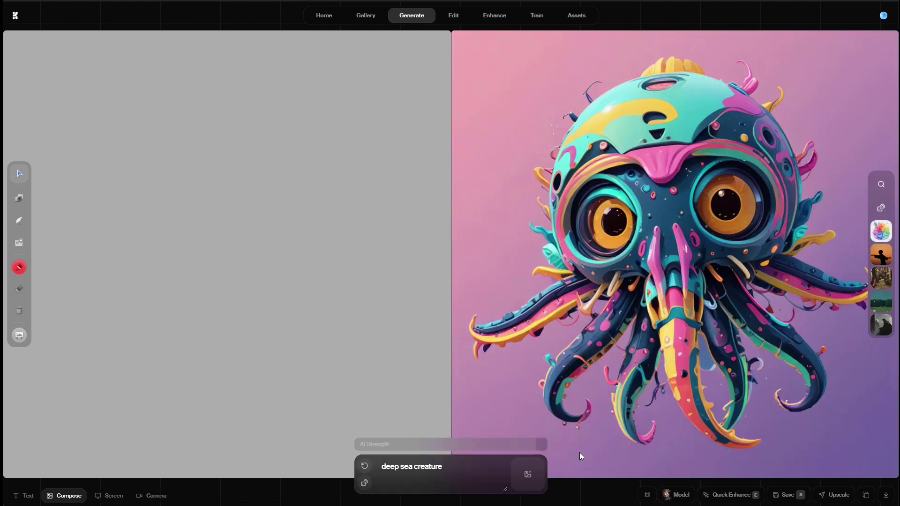
{"action": "left_click", "coordinate": [881, 184]}
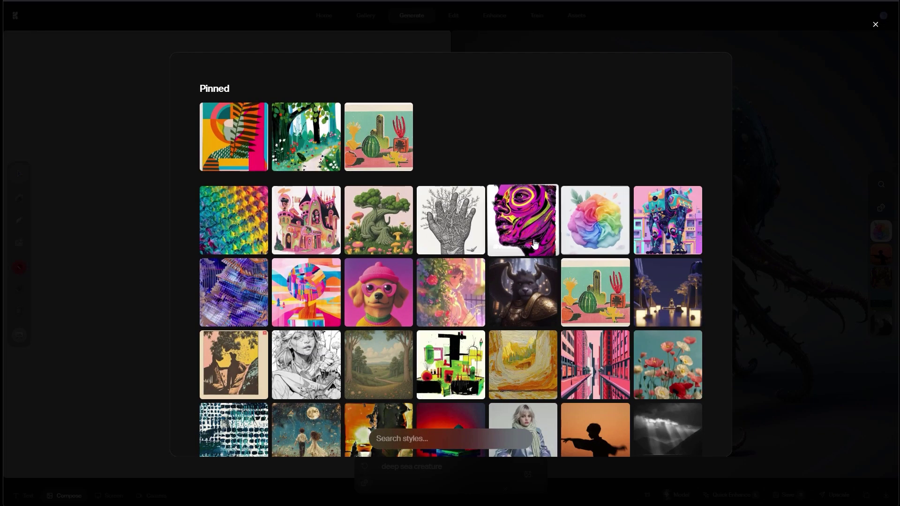
{"action": "left_click", "coordinate": [306, 364]}
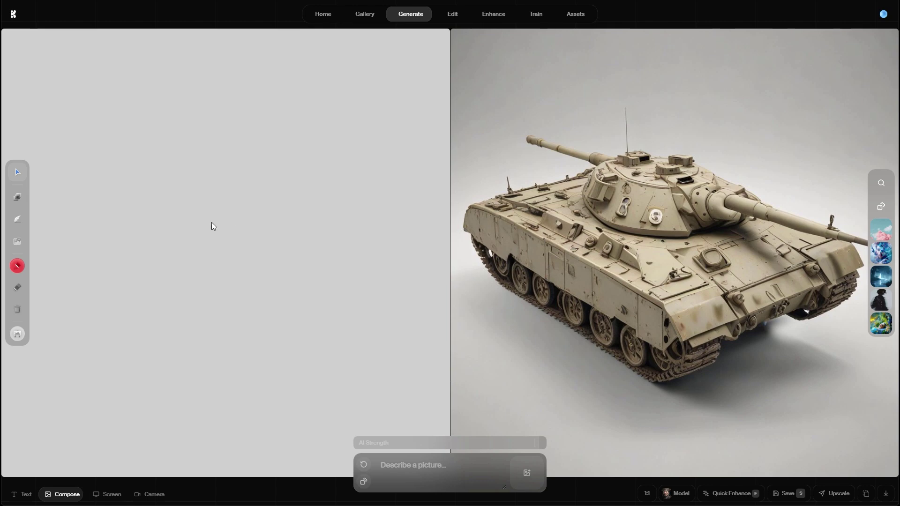
Step: Generate the pasted office portrait prompt with the Flux model, try two variations, and save it
{"action": "left_click", "coordinate": [678, 494]}
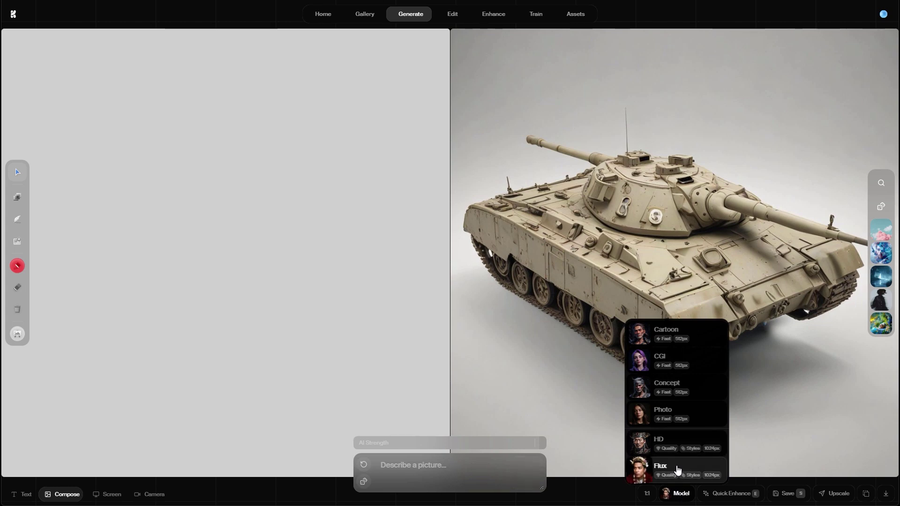
{"action": "left_click", "coordinate": [676, 469]}
{"action": "type", "text": "extremely realistic: portrait of a young woman in her 20s, business look, office environment"}
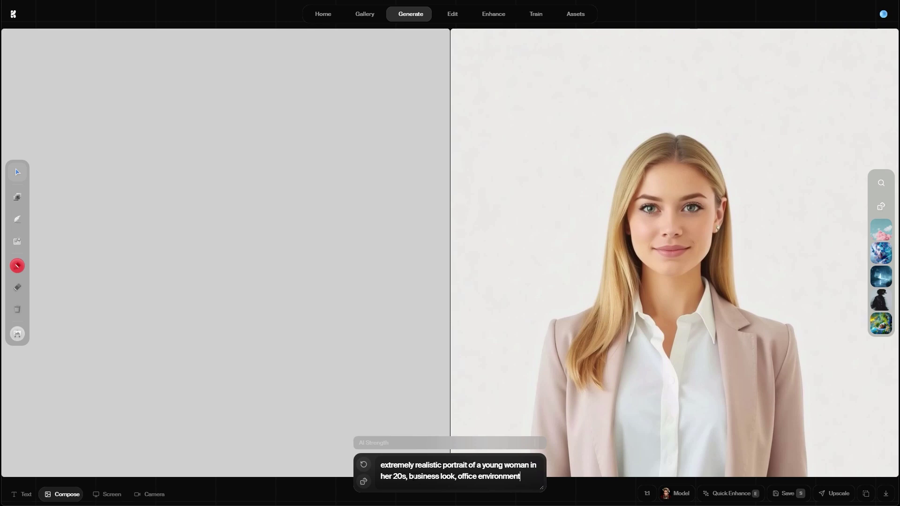
{"action": "left_click", "coordinate": [365, 469]}
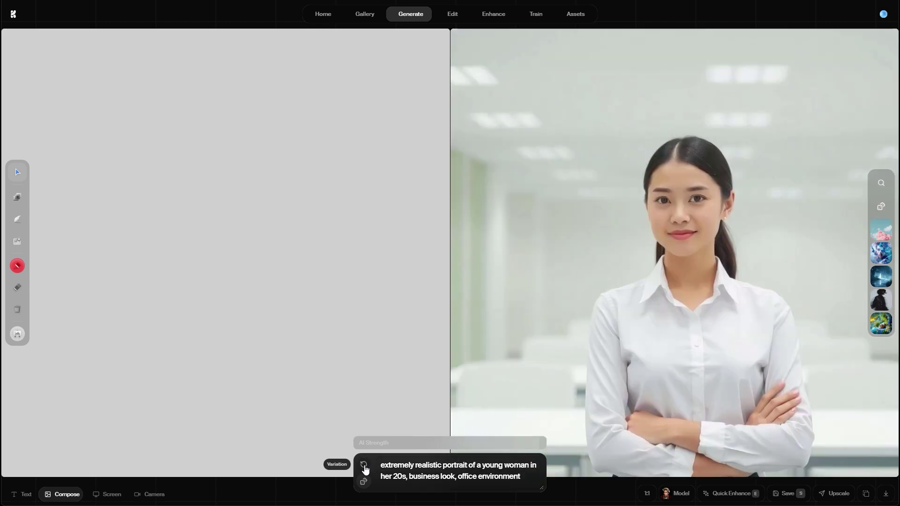
{"action": "left_click", "coordinate": [365, 468]}
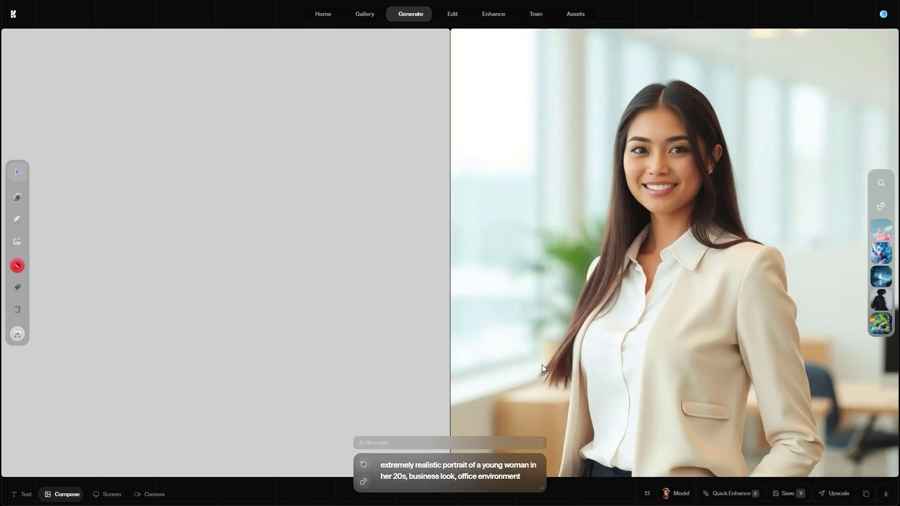
{"action": "left_click", "coordinate": [786, 494]}
Step: Change the prompt's ending to 'neutral background' and save that portrait too
{"action": "left_click_drag", "start_coordinate": [502, 476], "coordinate": [458, 476]}
{"action": "type", "text": "n"}
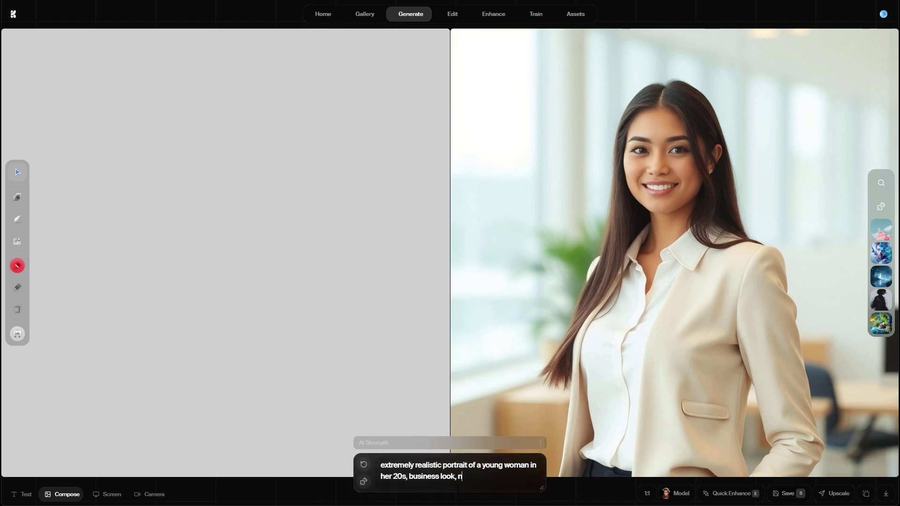
{"action": "type", "text": "eutral background"}
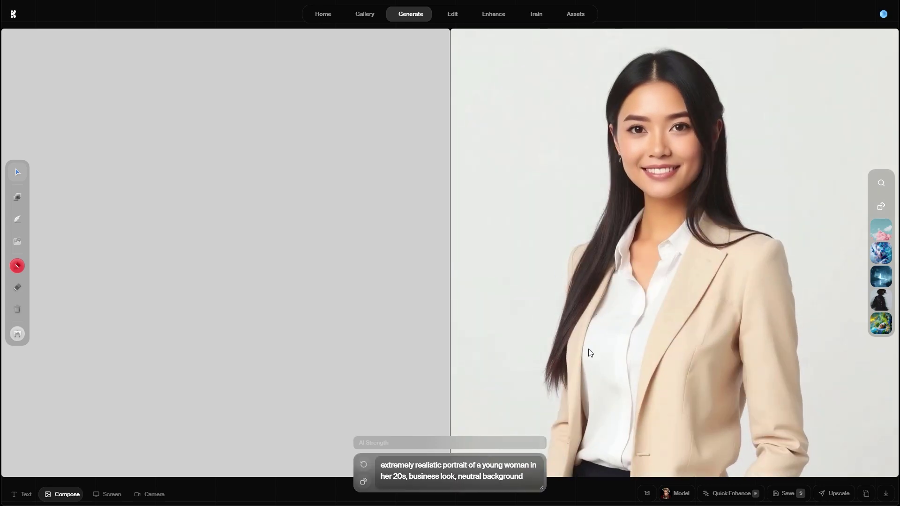
{"action": "left_click", "coordinate": [786, 496]}
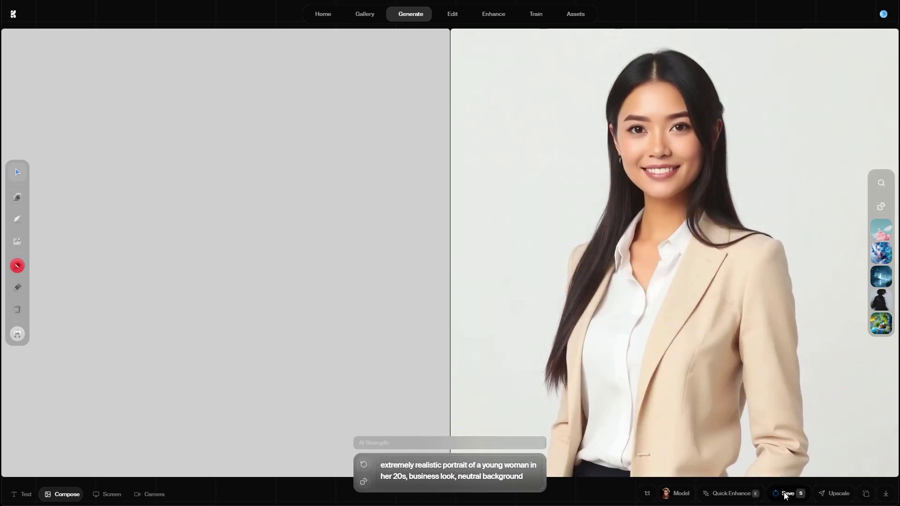
Step: Upscale the neutral-background businesswoman portrait 2x in Enhance and compare it against the original
{"action": "left_click", "coordinate": [584, 15]}
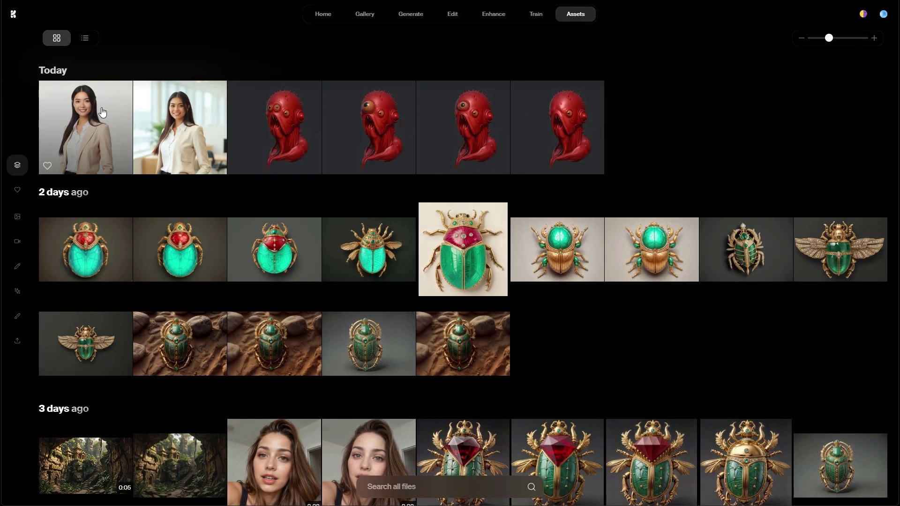
{"action": "left_click", "coordinate": [102, 112]}
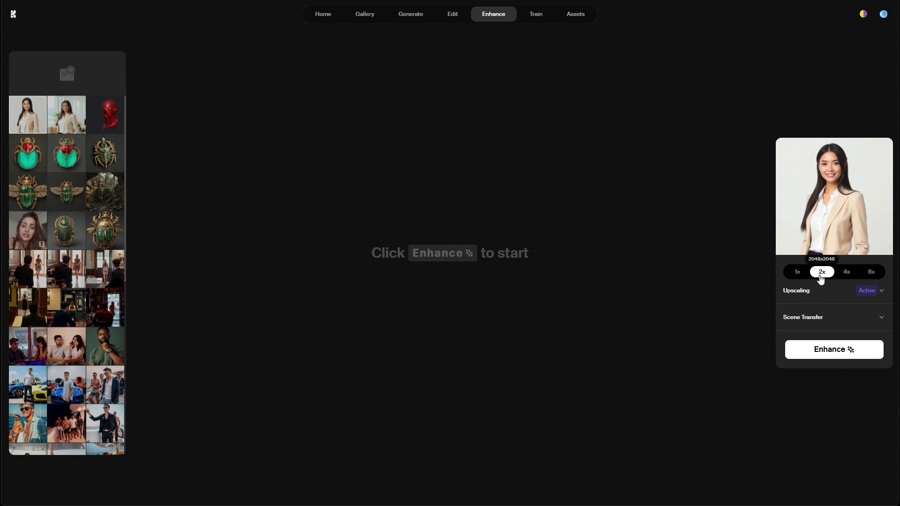
{"action": "left_click", "coordinate": [812, 293]}
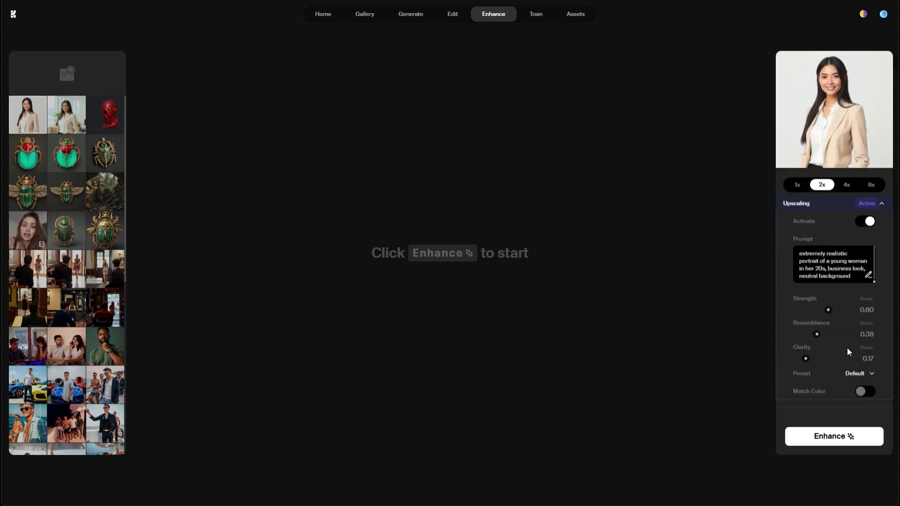
{"action": "left_click", "coordinate": [828, 434]}
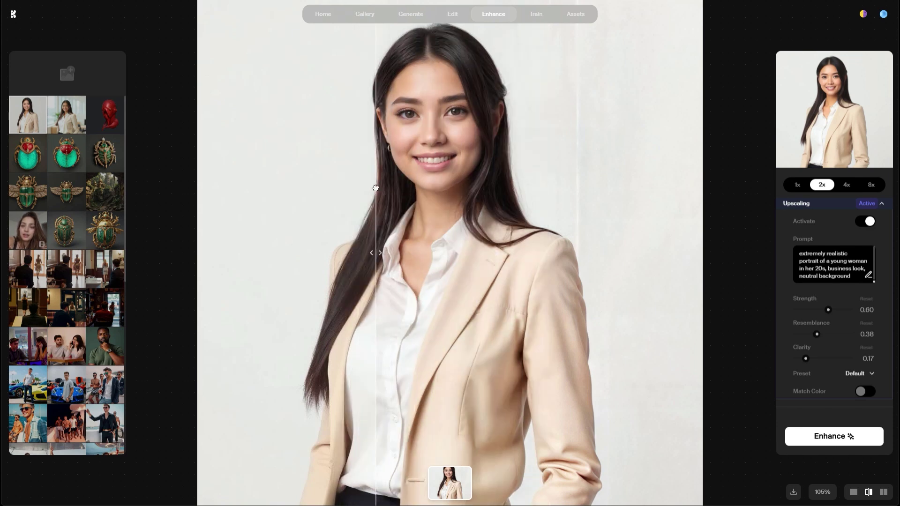
{"action": "left_click_drag", "start_coordinate": [376, 188], "coordinate": [280, 204]}
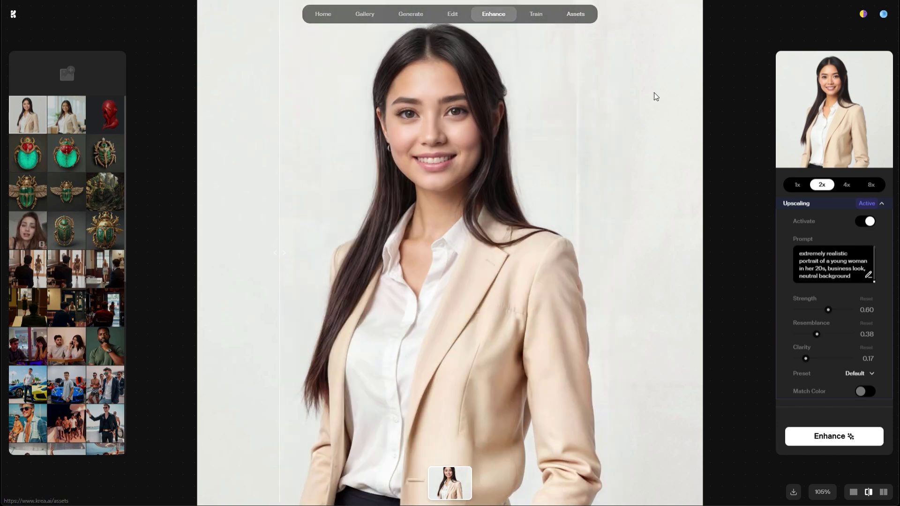
Step: Widen the office portrait's canvas left and right and generate the extended office background
{"action": "left_click", "coordinate": [579, 15]}
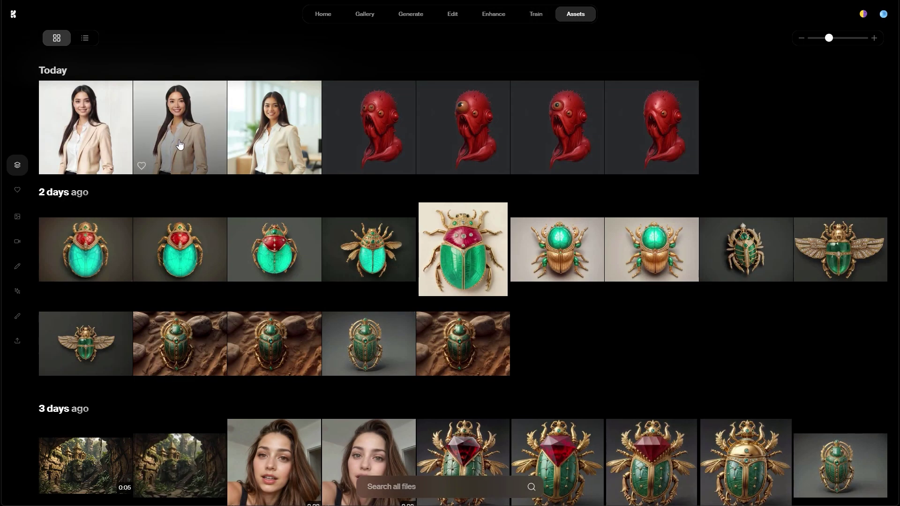
{"action": "left_click", "coordinate": [285, 115]}
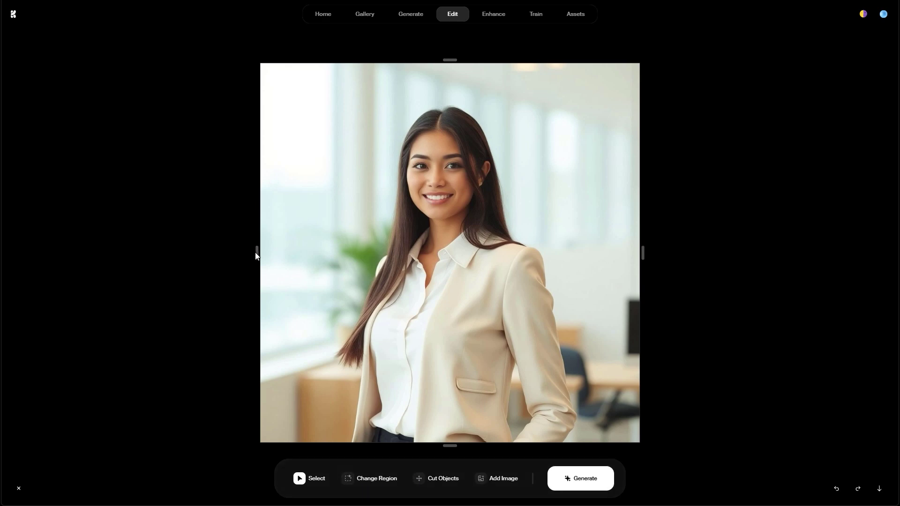
{"action": "left_click_drag", "start_coordinate": [257, 255], "coordinate": [135, 249]}
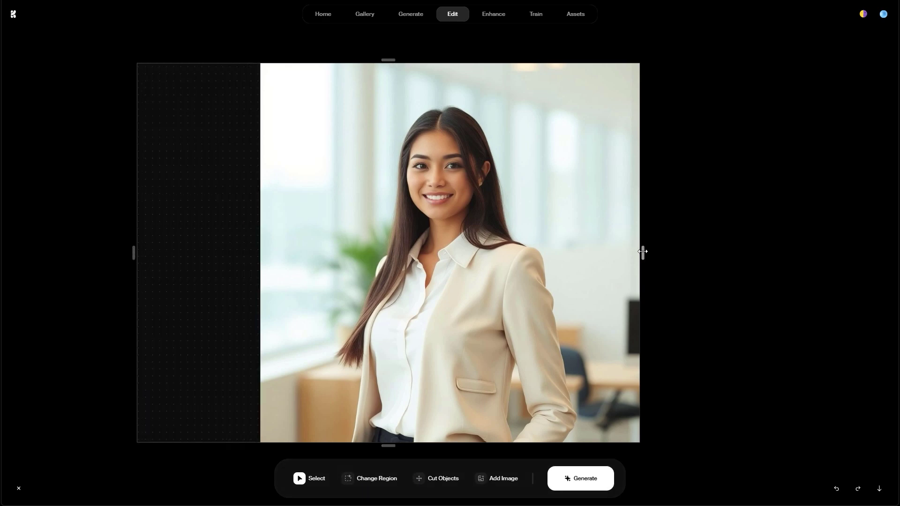
{"action": "left_click_drag", "start_coordinate": [642, 252], "coordinate": [759, 248]}
{"action": "left_click", "coordinate": [586, 481]}
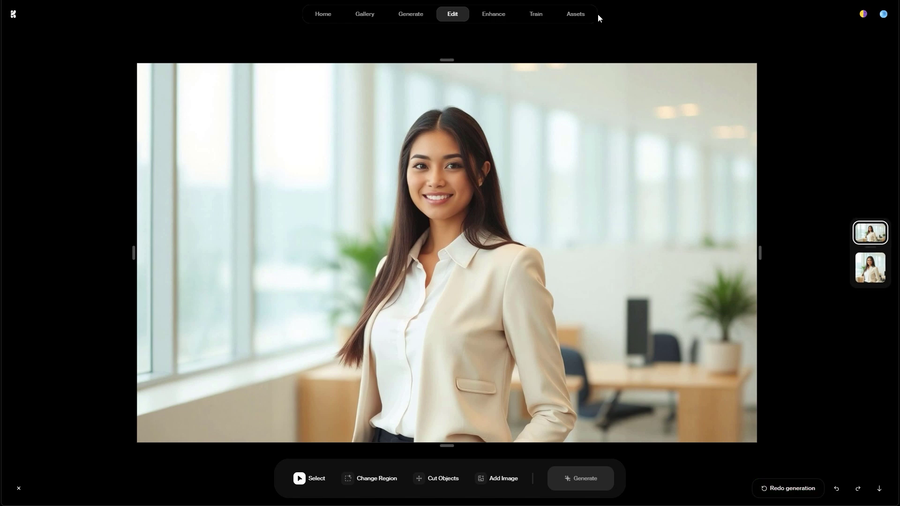
Step: Upscale today's first office portrait 2x with Match Color on and compare the original and enhanced halves
{"action": "left_click", "coordinate": [575, 15]}
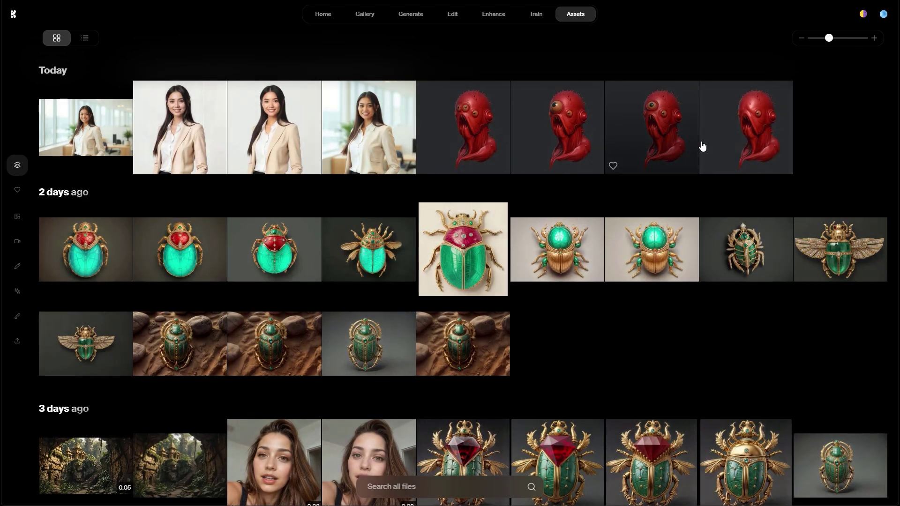
{"action": "left_click", "coordinate": [103, 128]}
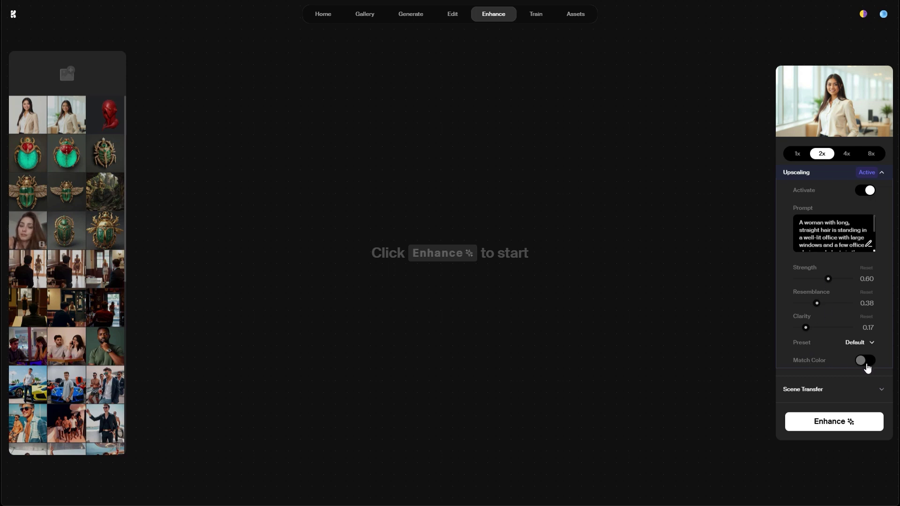
{"action": "left_click", "coordinate": [867, 363]}
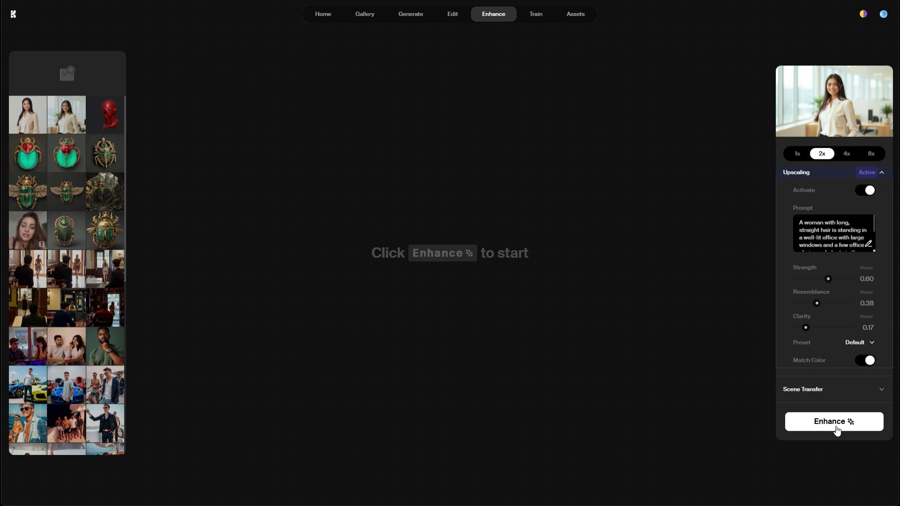
{"action": "left_click", "coordinate": [836, 424]}
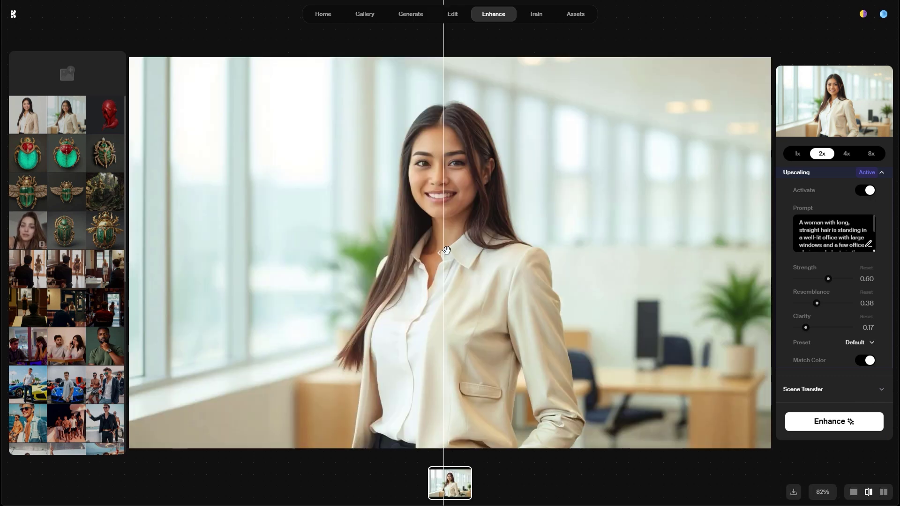
{"action": "left_click_drag", "start_coordinate": [443, 267], "coordinate": [315, 261]}
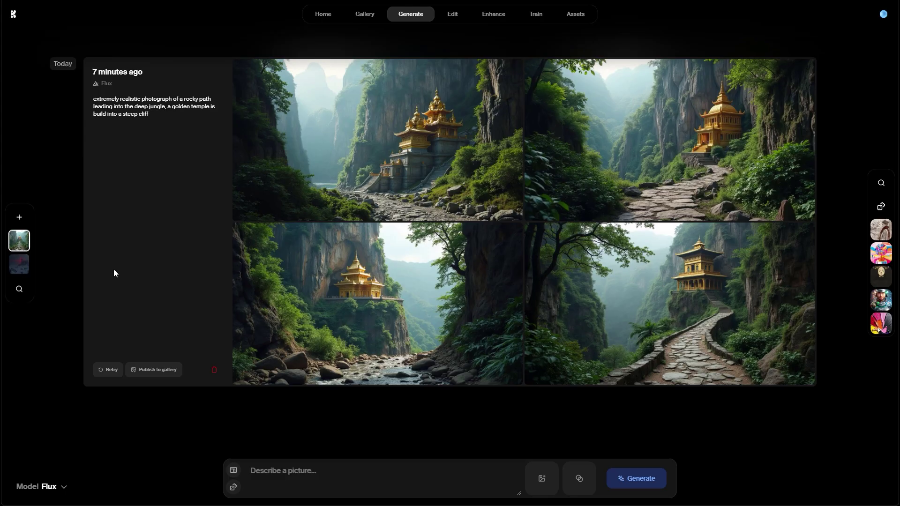
Step: Preview the top-right golden temple image full size as the video start frame
{"action": "mouse_move", "coordinate": [410, 14]}
{"action": "left_click", "coordinate": [644, 151]}
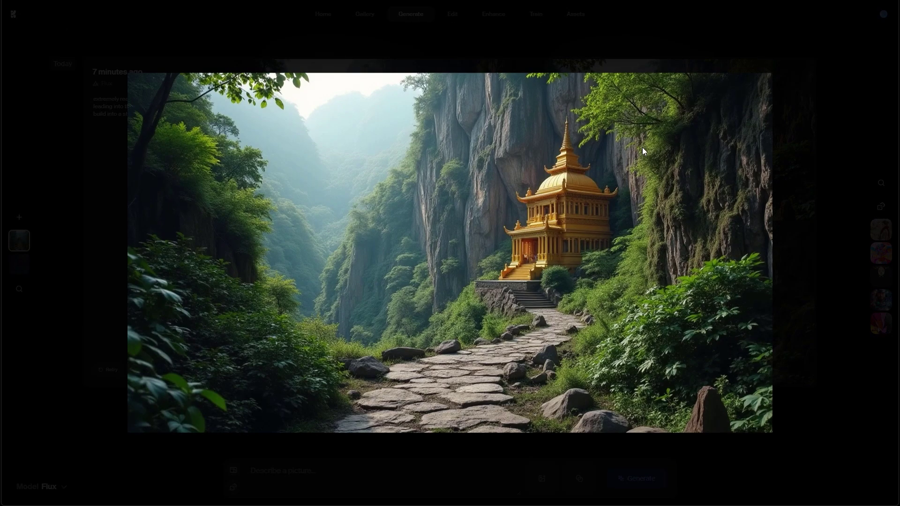
{"action": "left_click", "coordinate": [641, 173]}
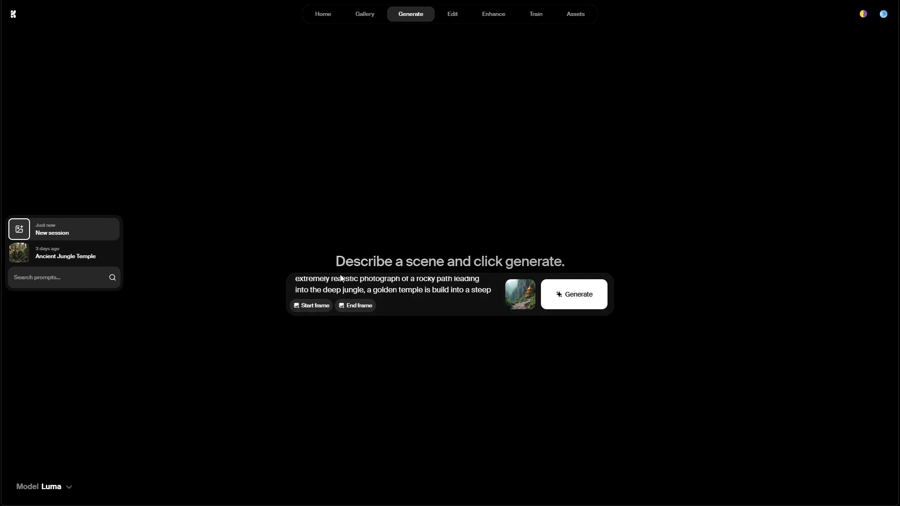
Step: Set the video model to Runway
{"action": "left_click", "coordinate": [69, 485]}
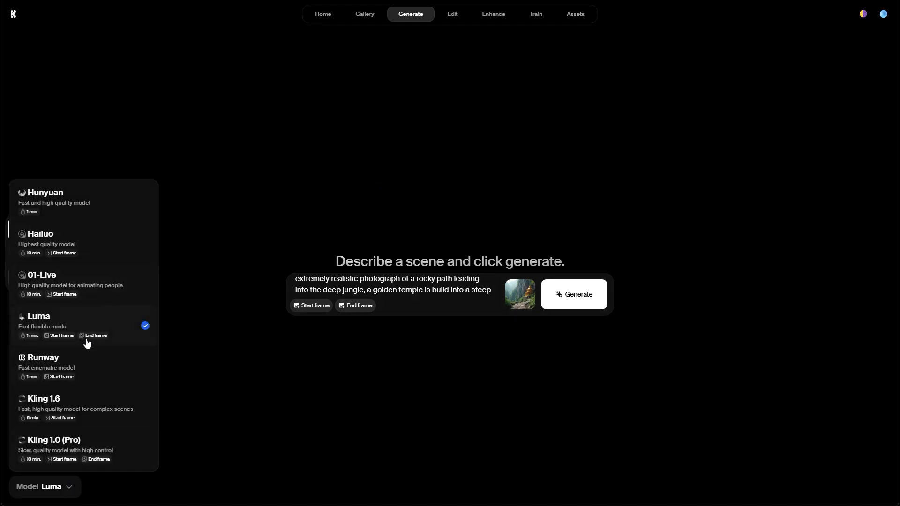
{"action": "left_click", "coordinate": [84, 373]}
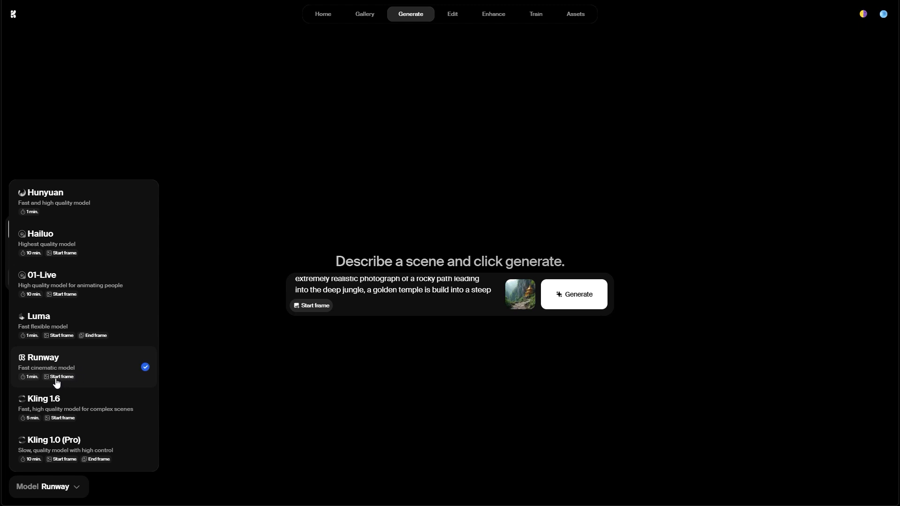
{"action": "left_click", "coordinate": [325, 351]}
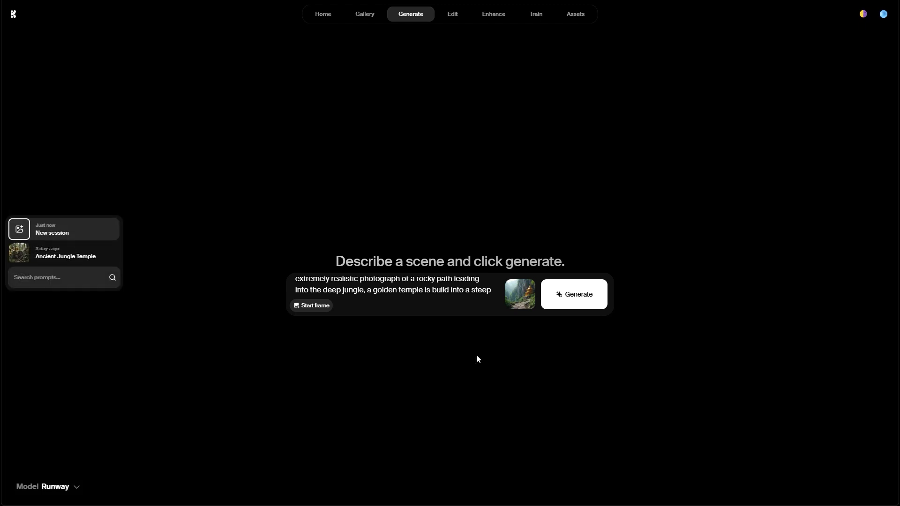
Step: Generate the five-second Runway jungle temple clip and play it
{"action": "left_click", "coordinate": [592, 299]}
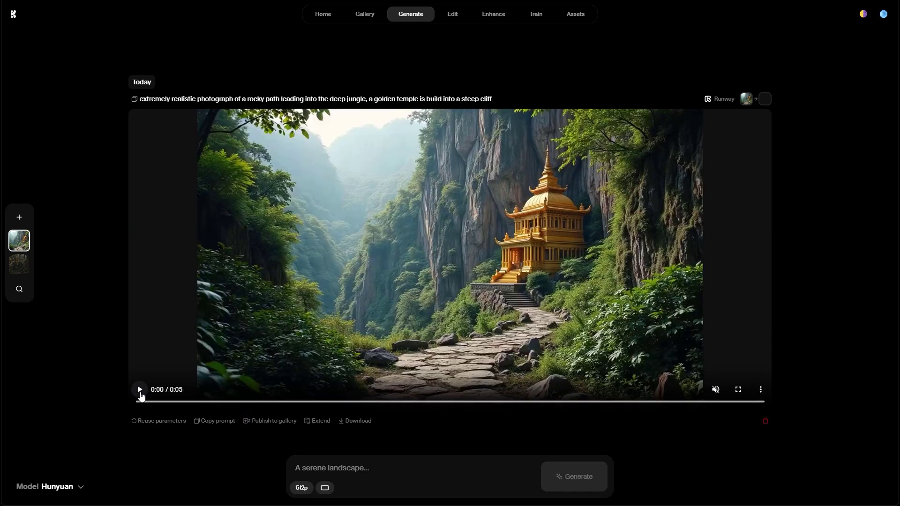
{"action": "left_click", "coordinate": [141, 394]}
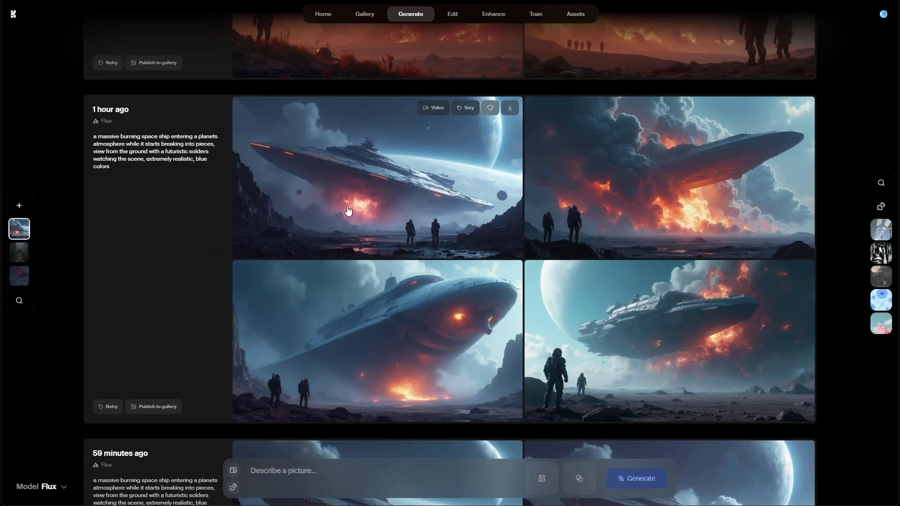
Step: Preview the top-left spaceship image, then open the Galactic Battle video session
{"action": "left_click", "coordinate": [356, 201]}
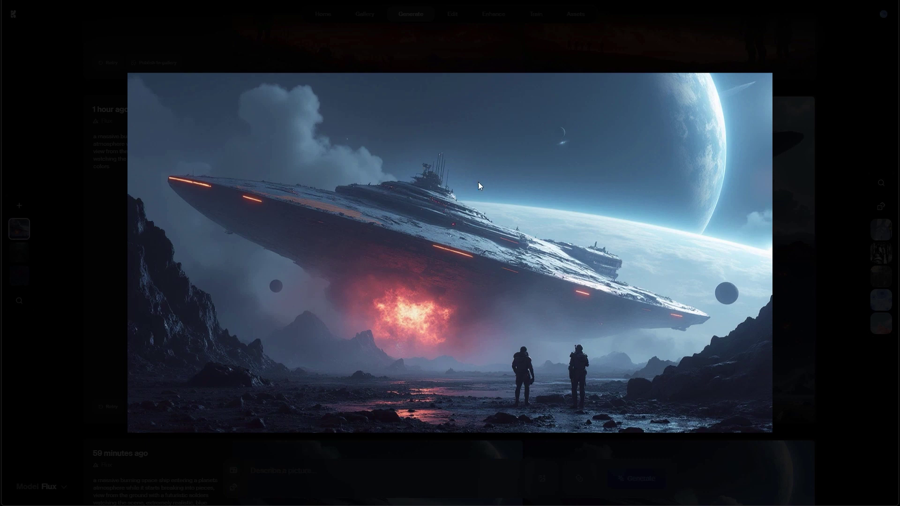
{"action": "left_click", "coordinate": [466, 139]}
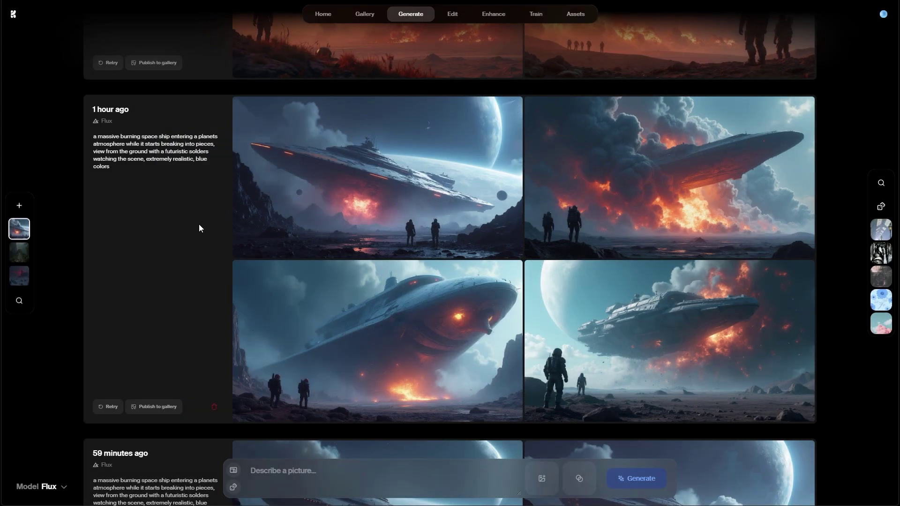
{"action": "mouse_move", "coordinate": [413, 21]}
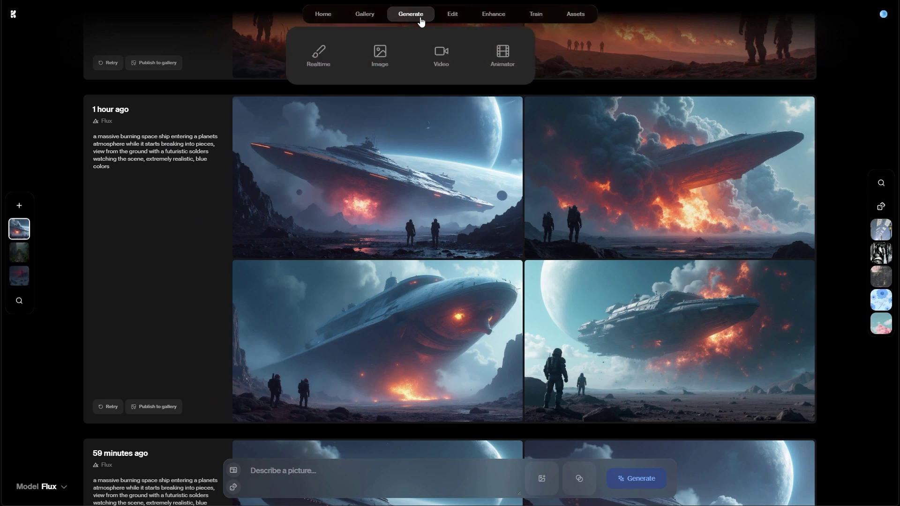
{"action": "left_click", "coordinate": [441, 56]}
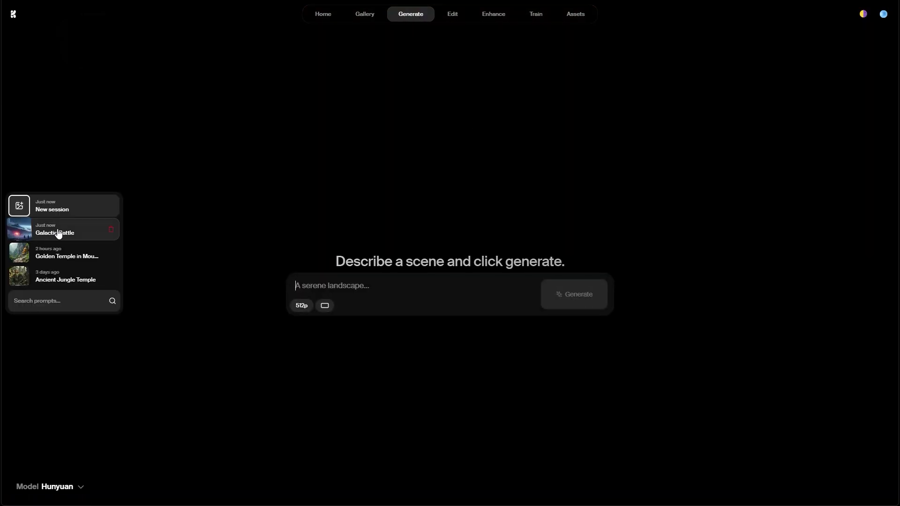
{"action": "left_click", "coordinate": [63, 234]}
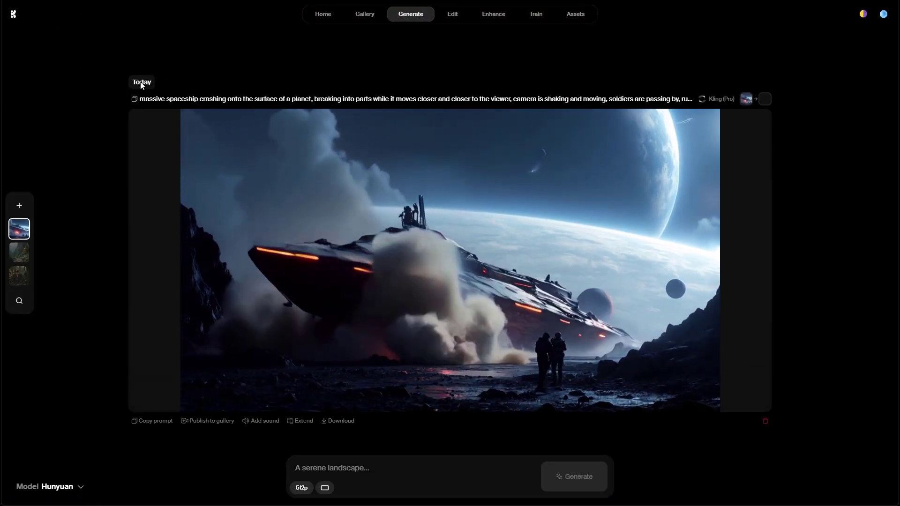
Step: Keep the Hunyuan model, add sound to the spaceship crash video and play it back
{"action": "left_click", "coordinate": [58, 487]}
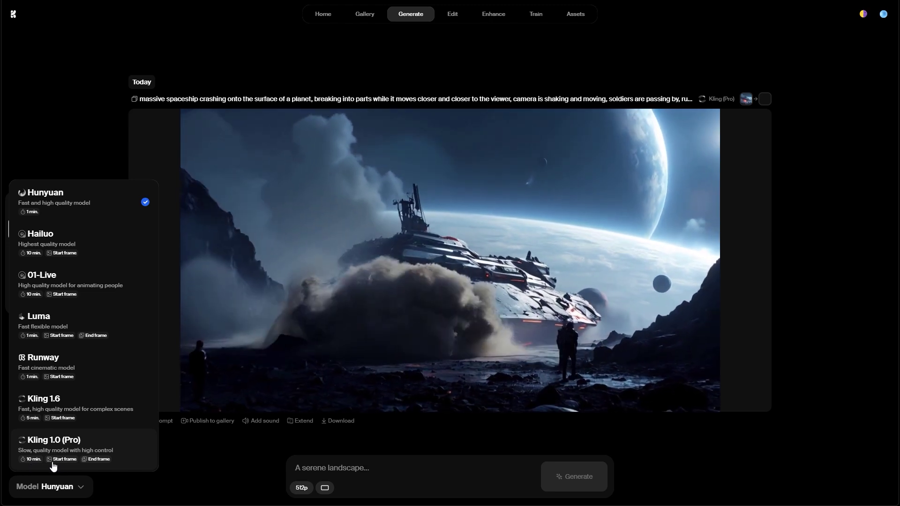
{"action": "left_click", "coordinate": [134, 484]}
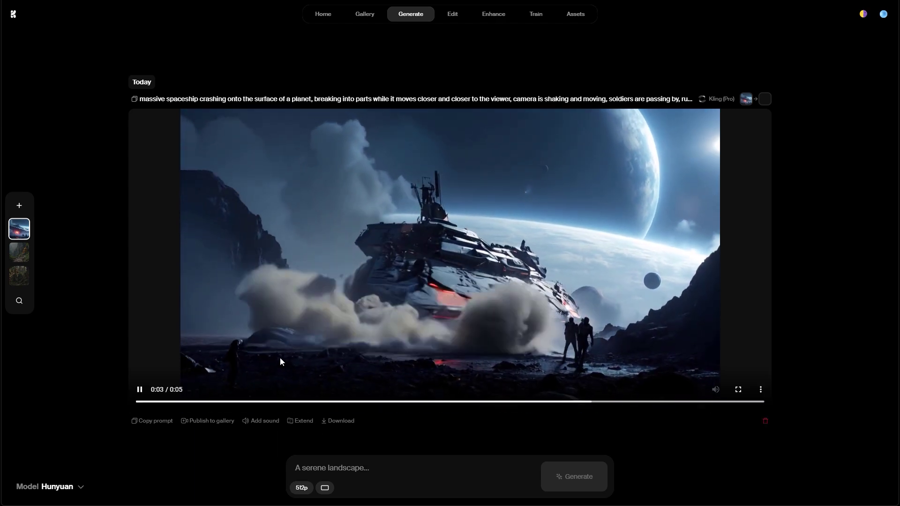
{"action": "left_click", "coordinate": [261, 423]}
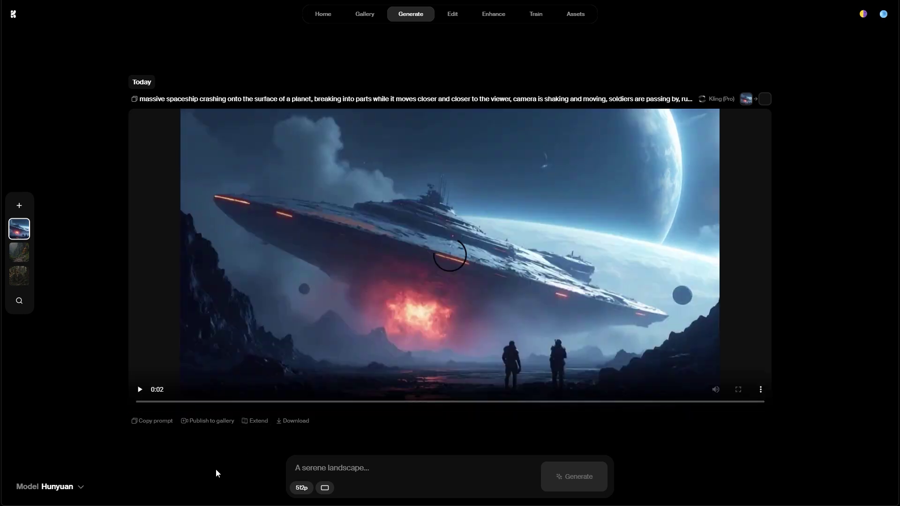
{"action": "left_click", "coordinate": [139, 389]}
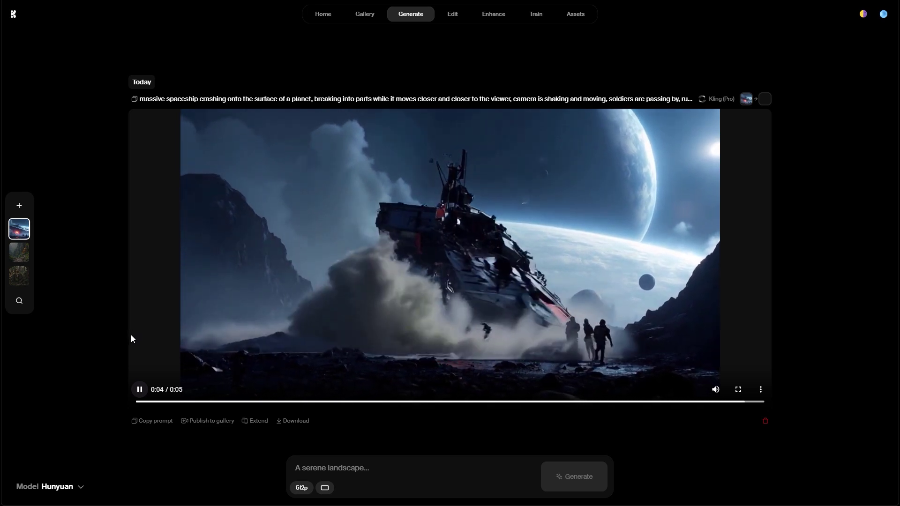
{"action": "left_click", "coordinate": [140, 389]}
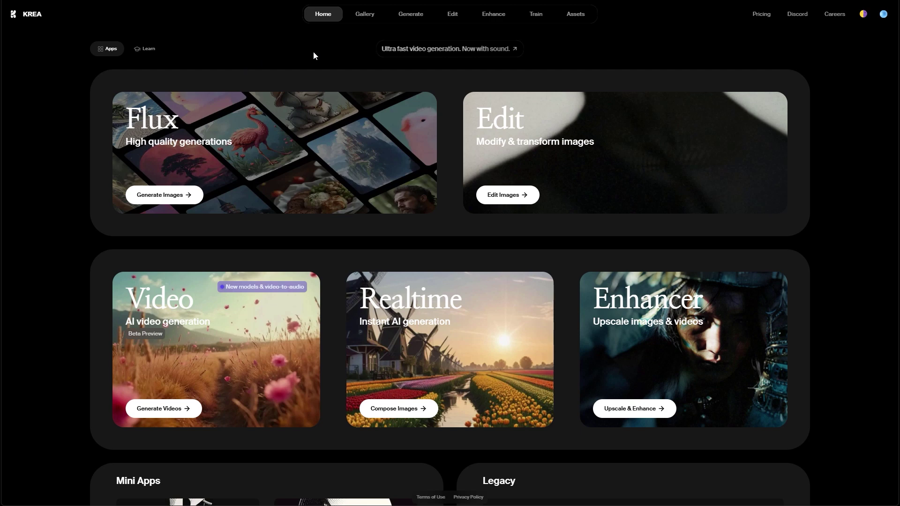
Step: Play the samurai-to-tengu-mask animation in Animator, then go to the Train page
{"action": "mouse_move", "coordinate": [411, 14]}
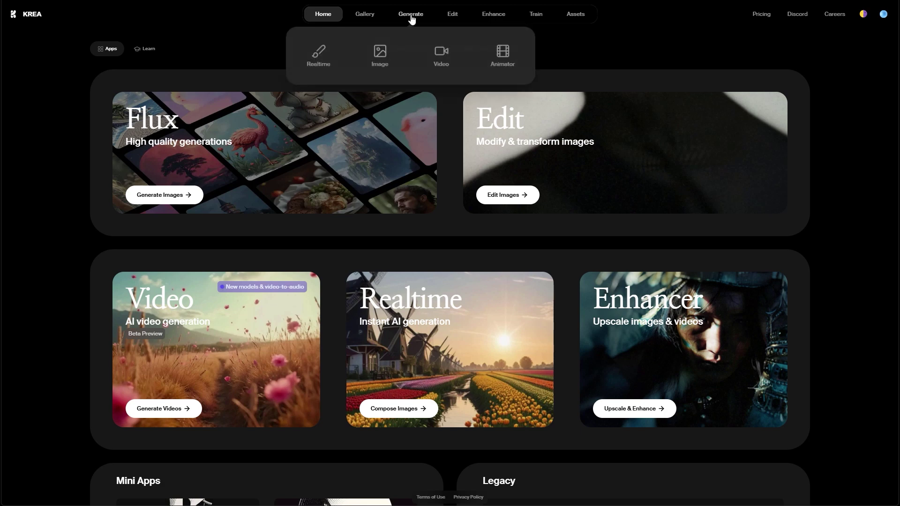
{"action": "left_click", "coordinate": [507, 57]}
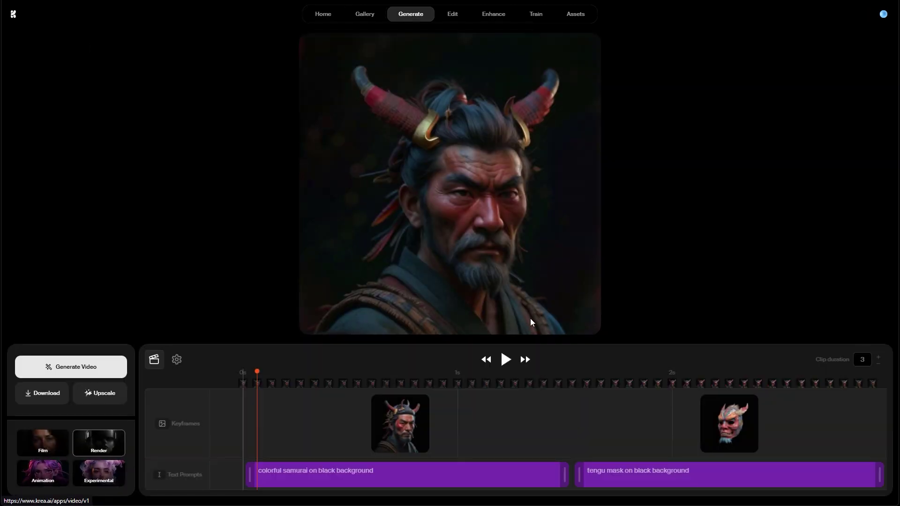
{"action": "left_click", "coordinate": [506, 359]}
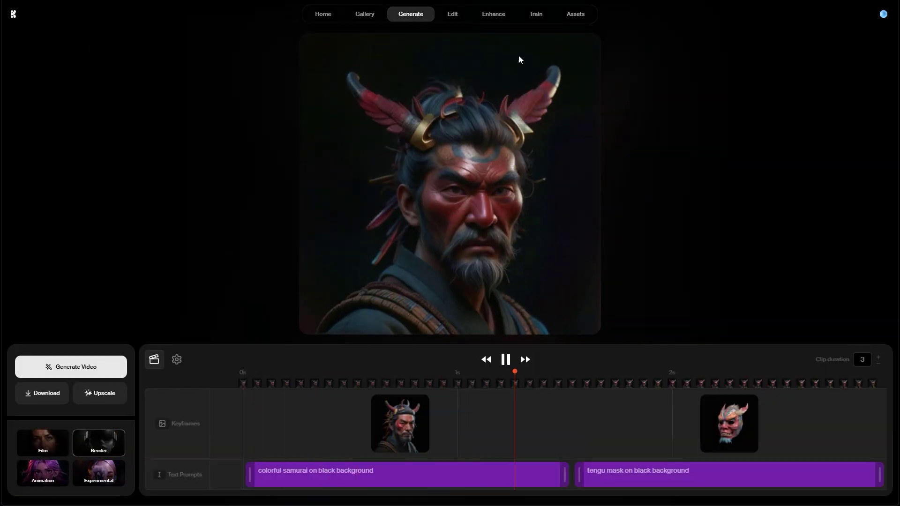
{"action": "left_click", "coordinate": [536, 15]}
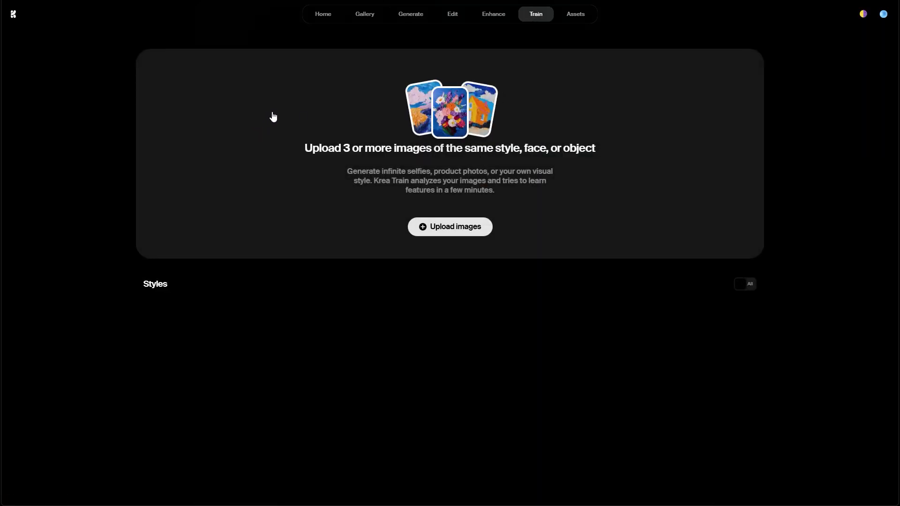
Step: Show the KREA Plans page billed monthly: Basic $10, Pro $35, Max $60
{"action": "left_click", "coordinate": [323, 15]}
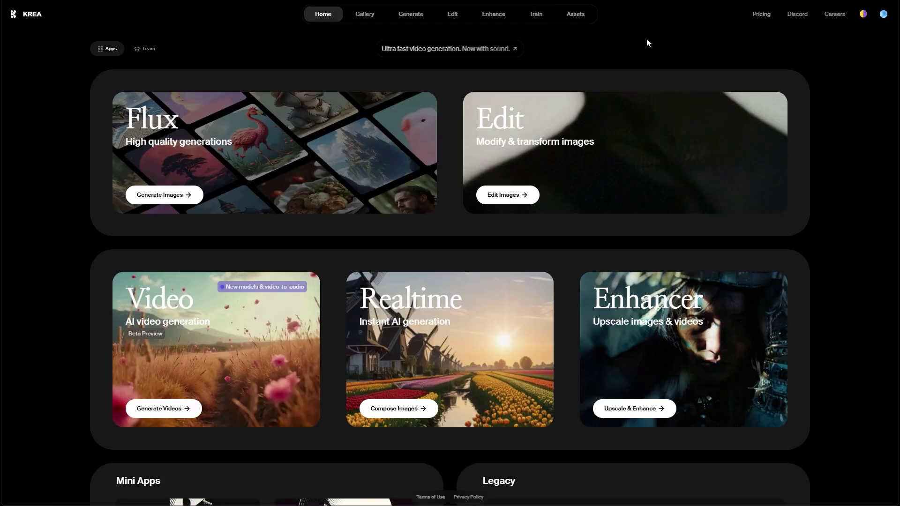
{"action": "left_click", "coordinate": [761, 14]}
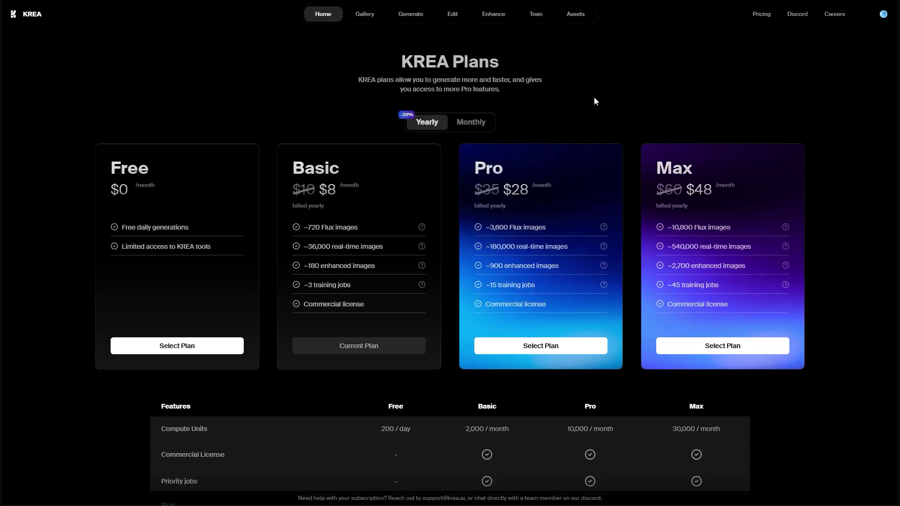
{"action": "left_click", "coordinate": [474, 124]}
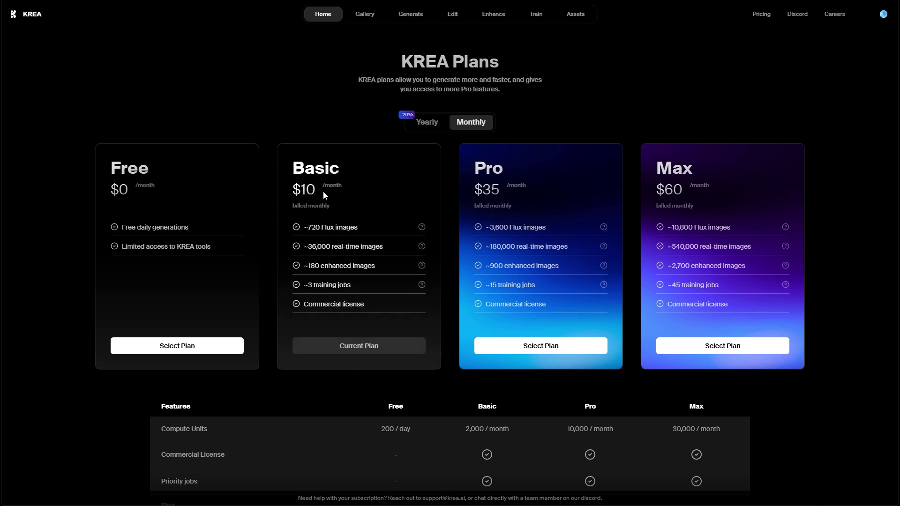